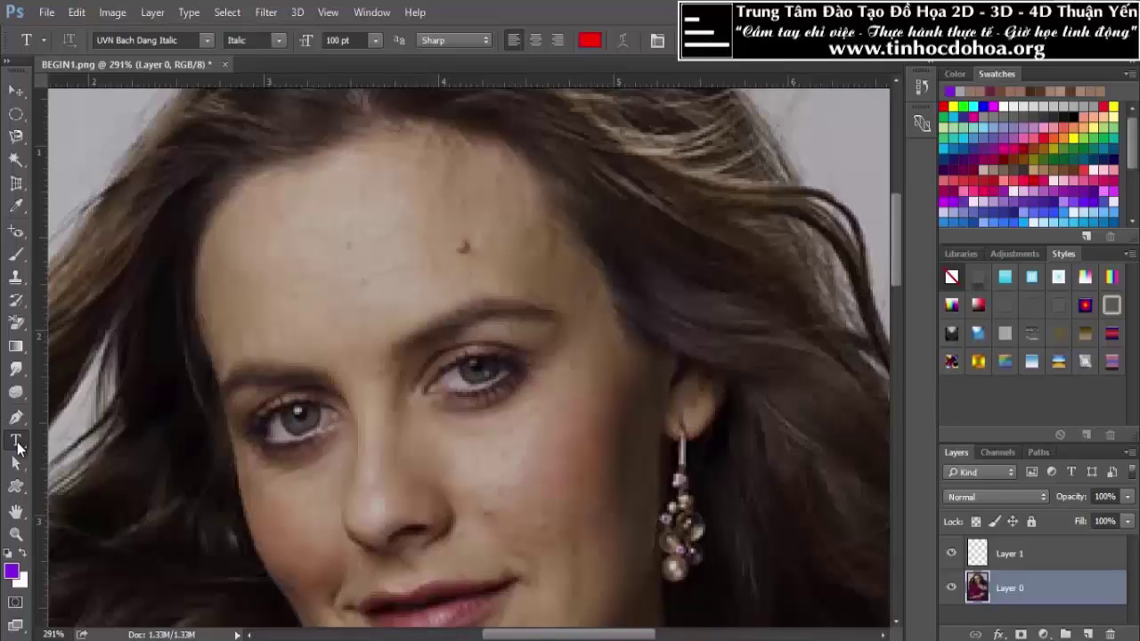
# Place red italic text 'hfoushdoadhao' on the woman's forehead as a new text layer, then zoom out
pyautogui.click(282, 270)
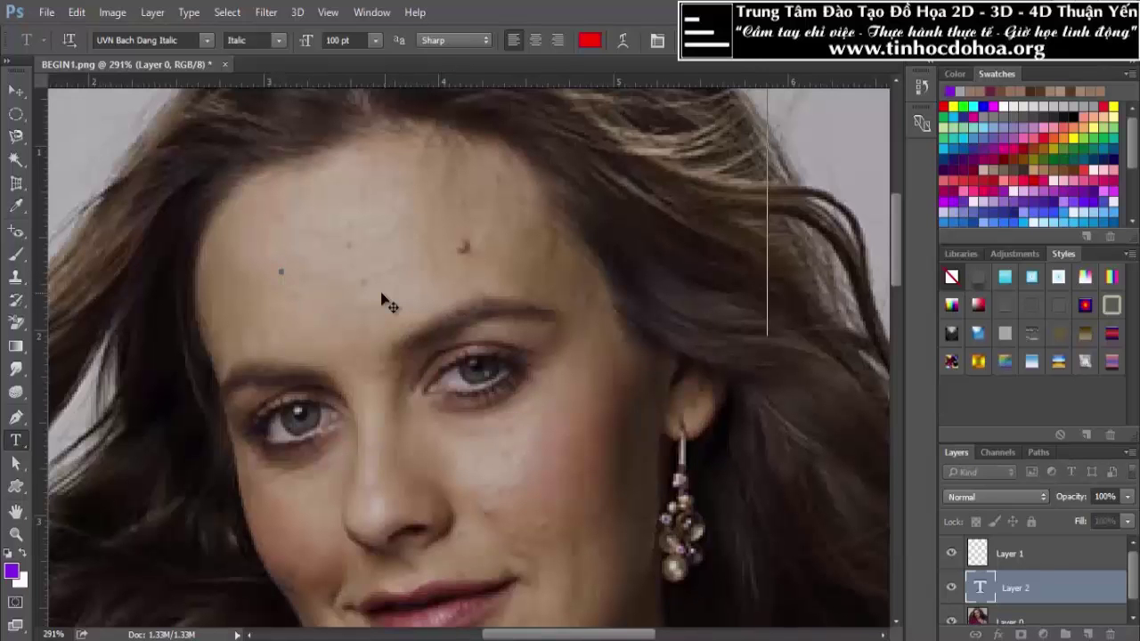
pyautogui.write('hfoush')
pyautogui.scroll(-3, 313, 295)
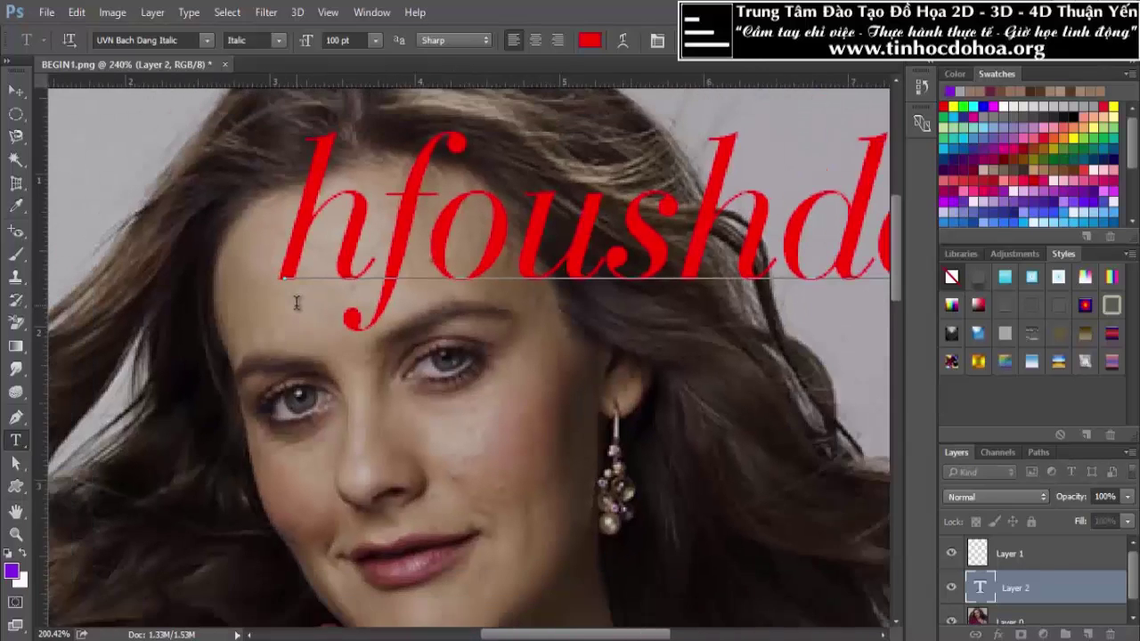
# Drag the red text left and down onto the photo, then commit it with Free Transform
pyautogui.click(16, 91)
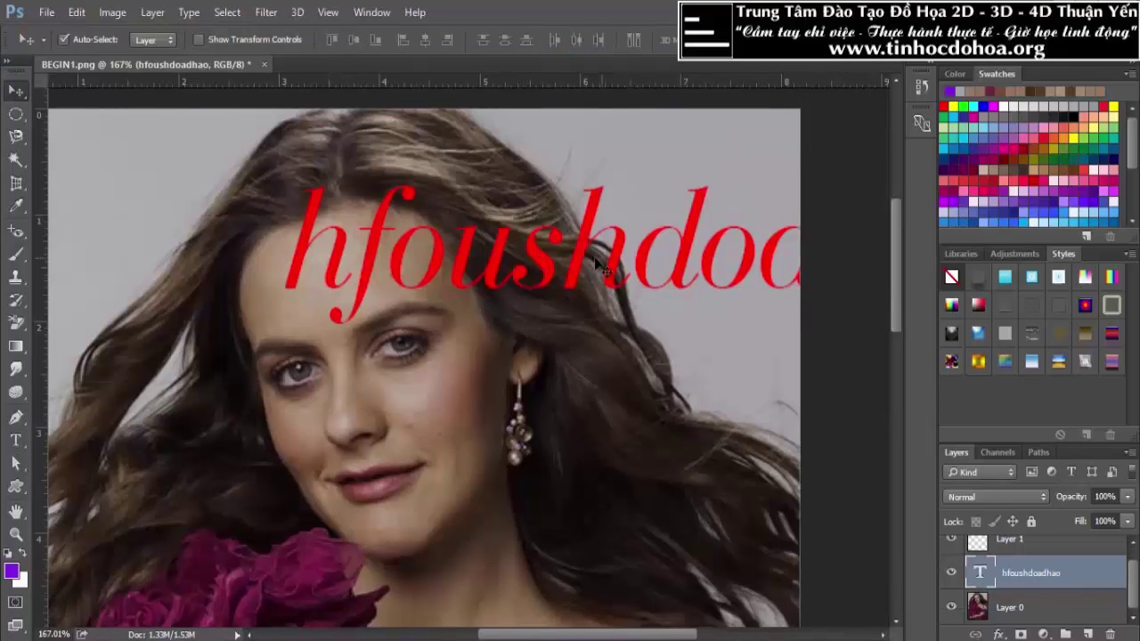
pyautogui.moveTo(603, 239)
pyautogui.mouseDown()
pyautogui.moveTo(442, 252)
pyautogui.moveTo(367, 276)
pyautogui.mouseUp()
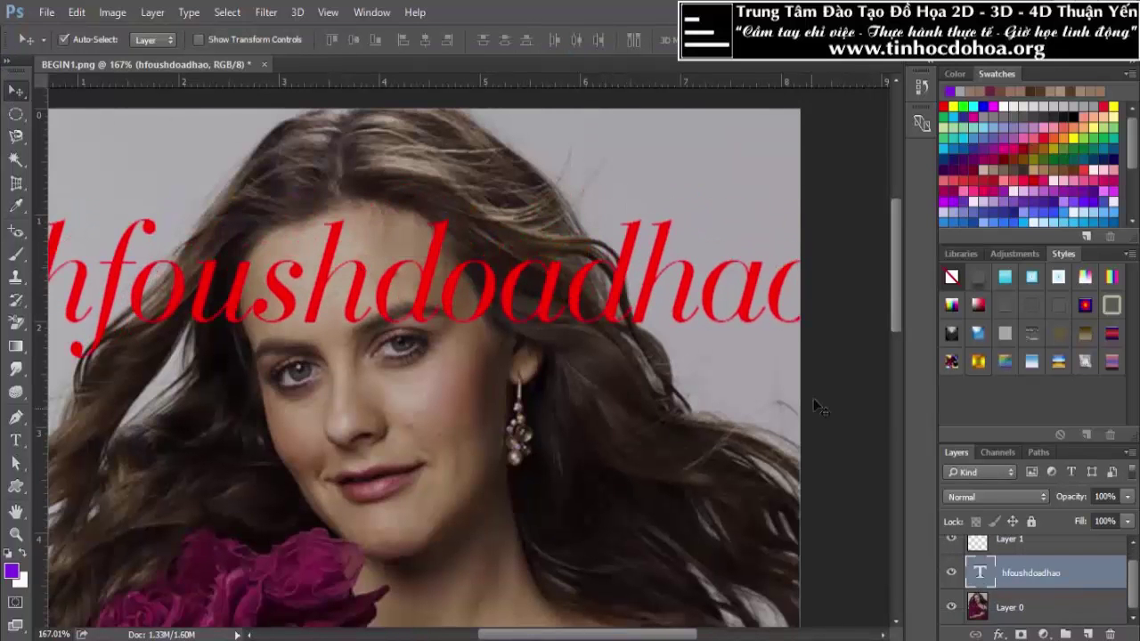
pyautogui.scroll(-2, 662, 436)
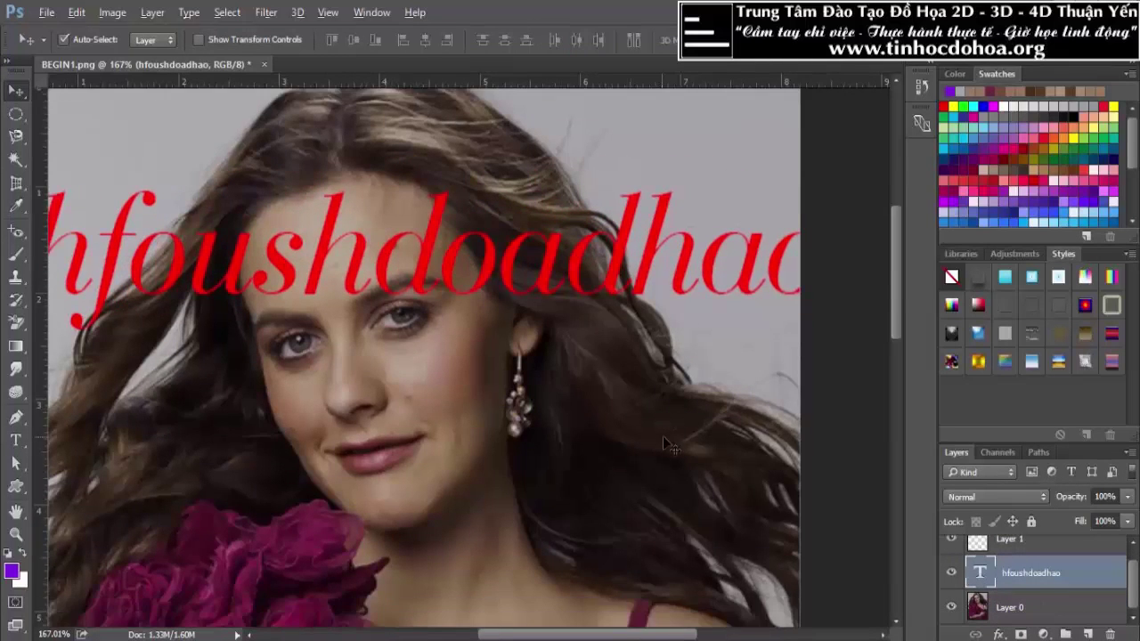
pyautogui.moveTo(647, 309); pyautogui.dragTo(626, 327)
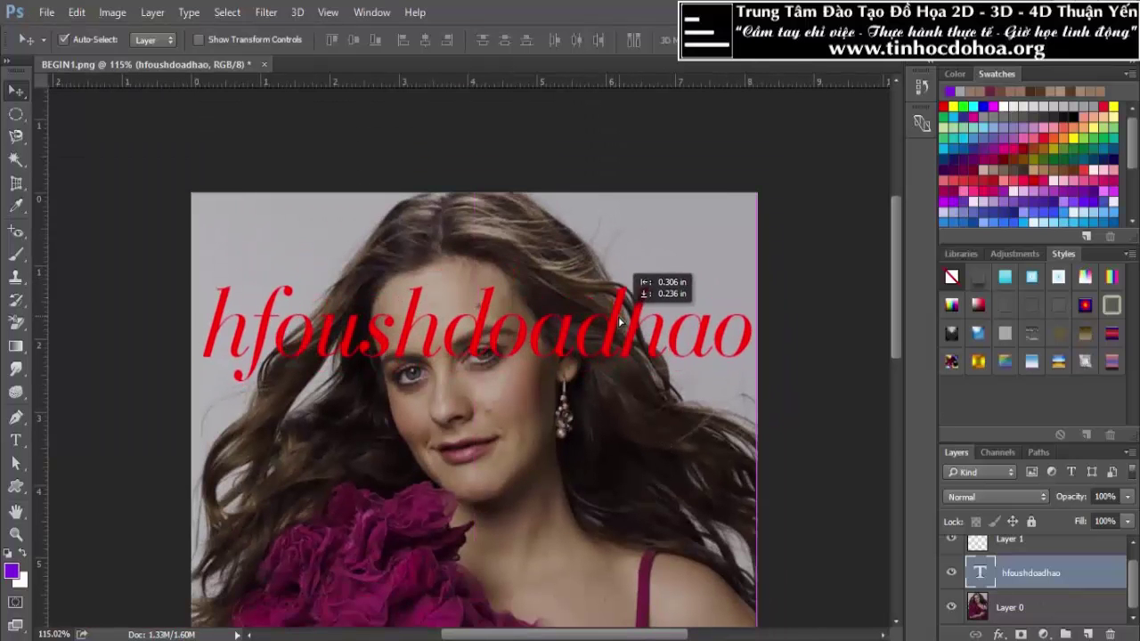
pyautogui.hotkey('ctrl', 't')
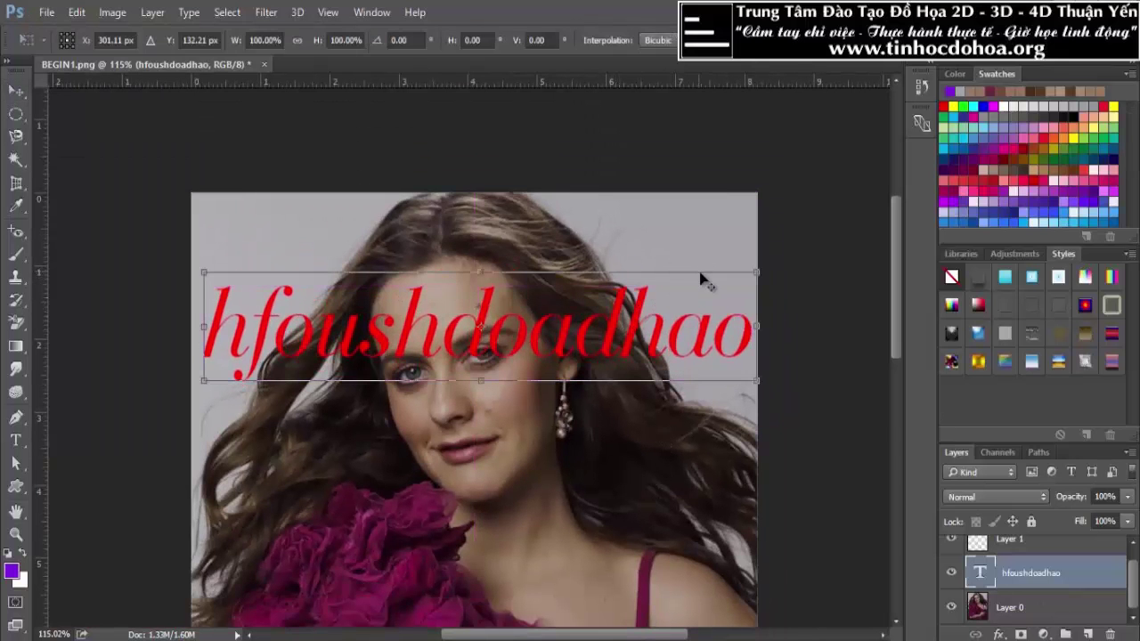
pyautogui.press('Return')
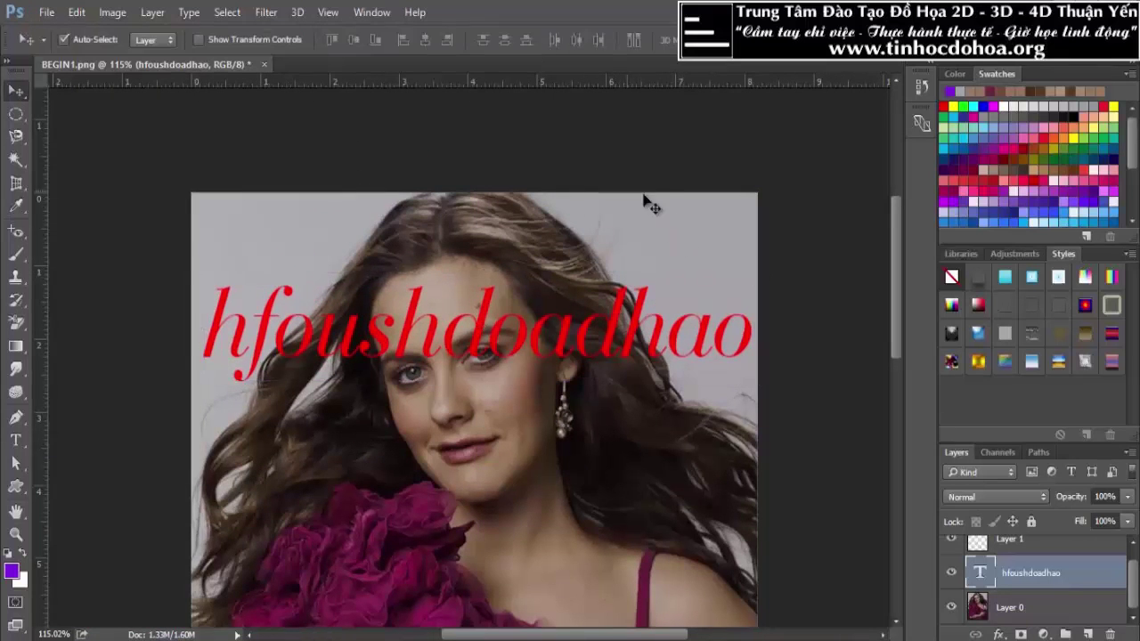
# Set the text to 60 pt Univers Else Bold, keeping Sharp anti-aliasing
pyautogui.doubleClick(980, 573)
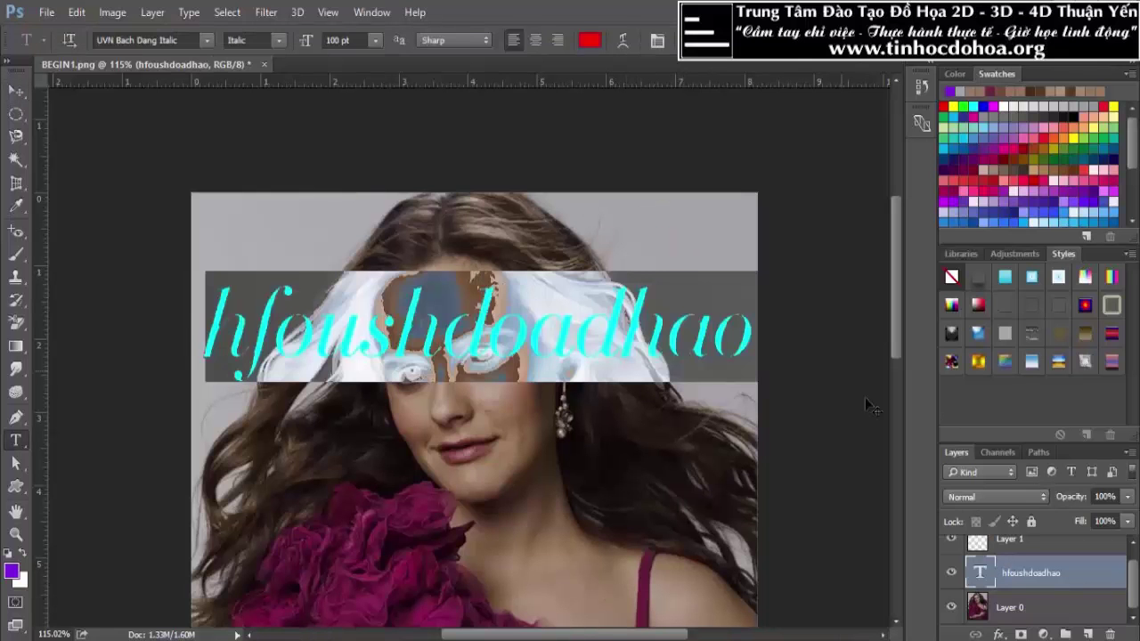
pyautogui.click(370, 44)
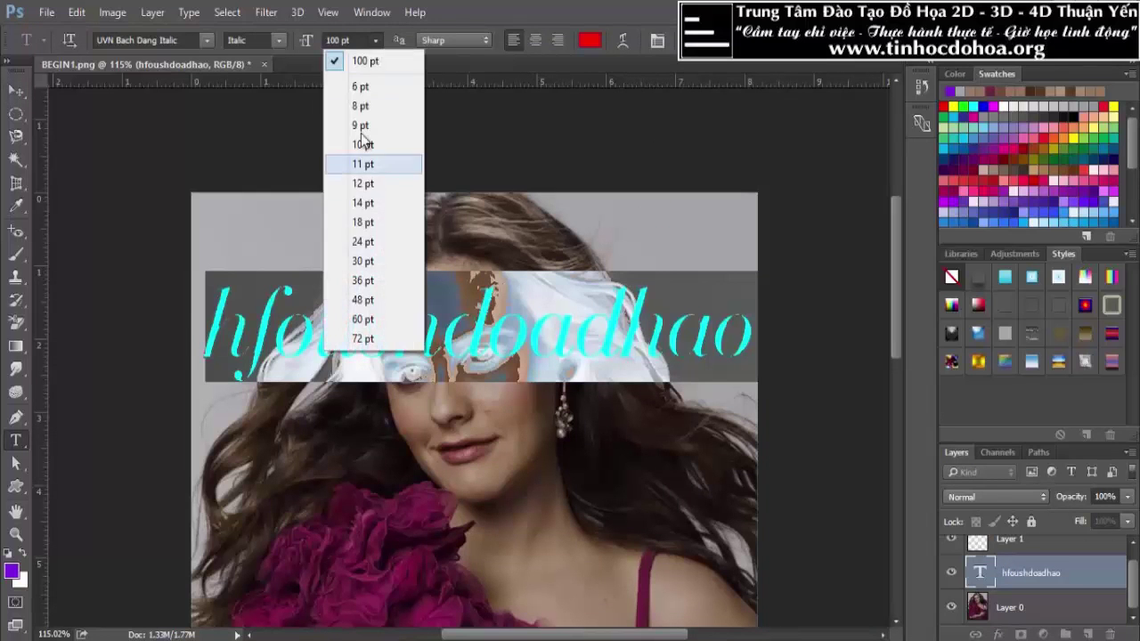
pyautogui.click(396, 318)
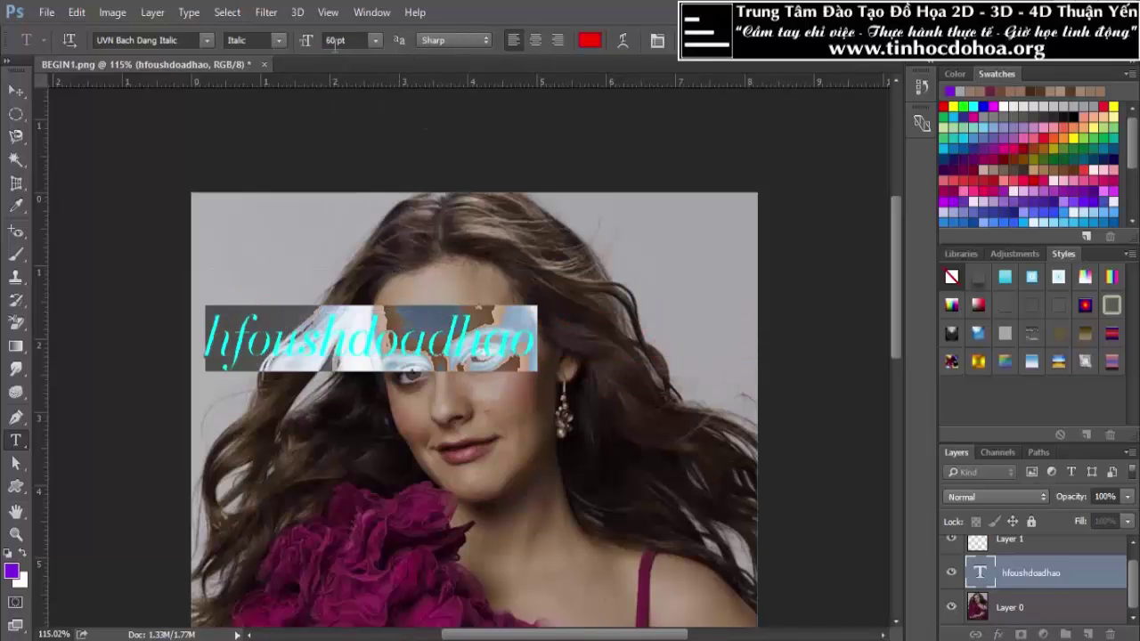
pyautogui.click(207, 40)
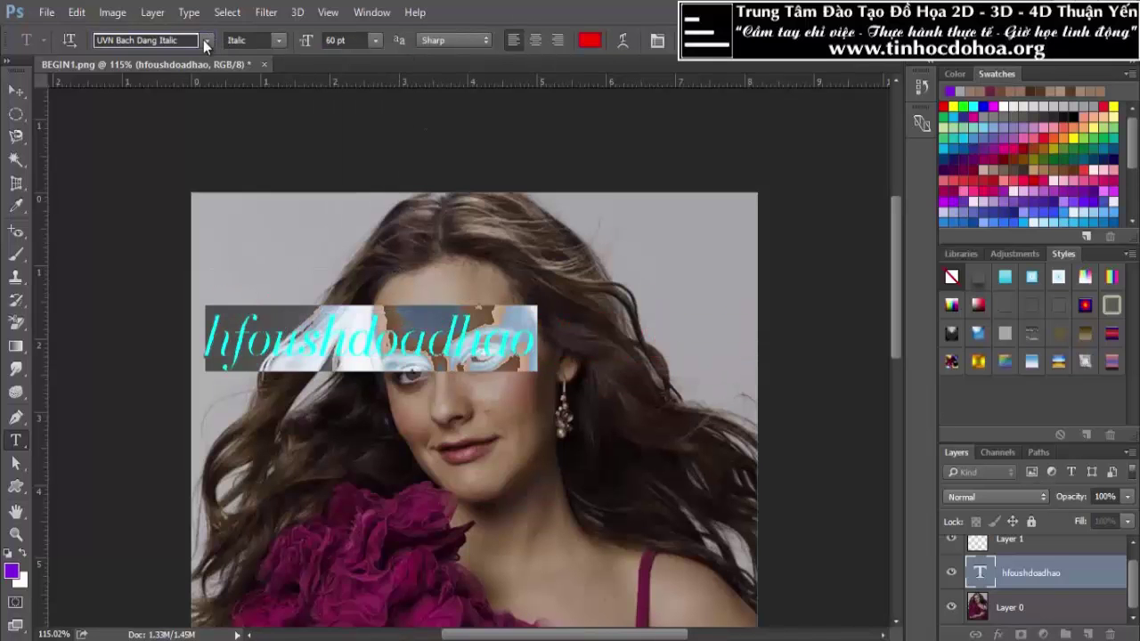
pyautogui.click(179, 205)
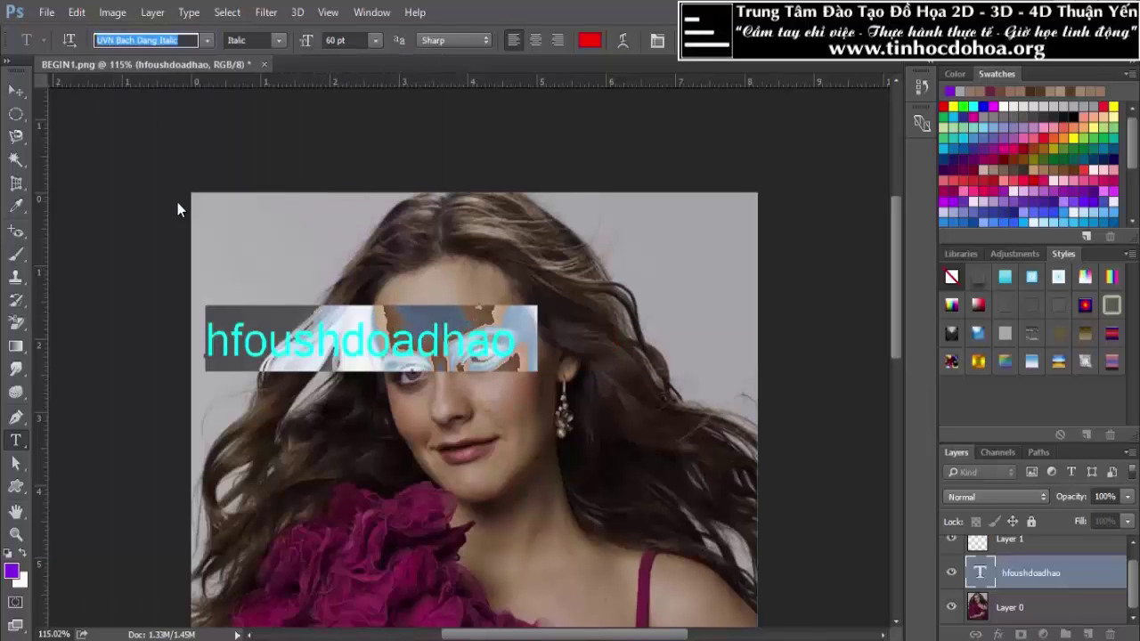
pyautogui.click(265, 39)
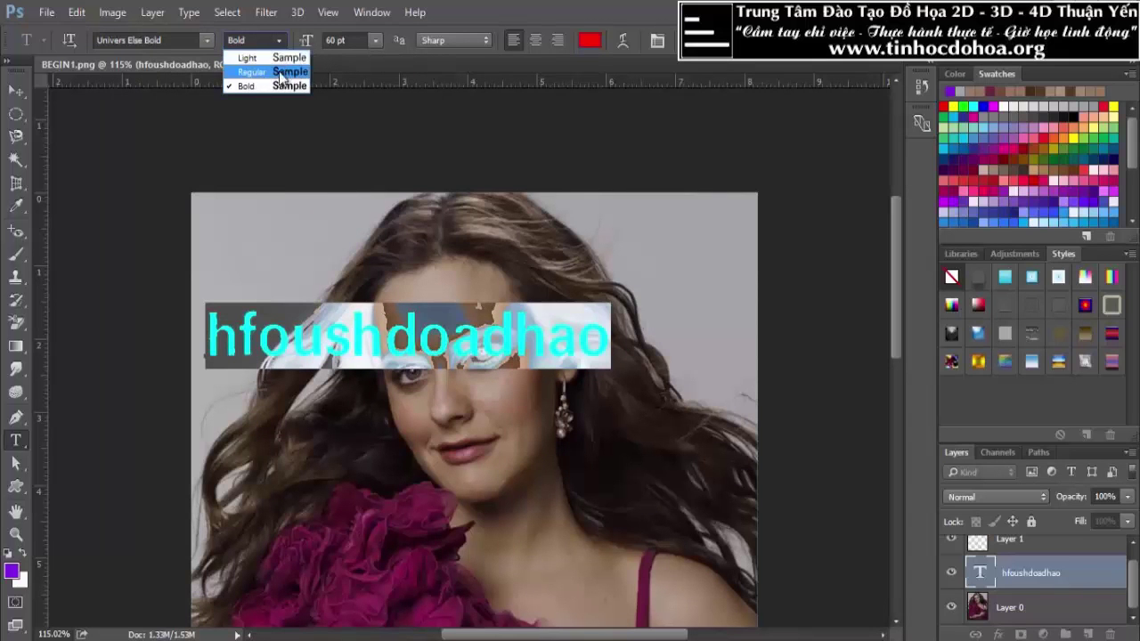
pyautogui.click(437, 40)
pyautogui.click(437, 40)
pyautogui.click(437, 40)
# Change the text colour from red to white
pyautogui.click(588, 40)
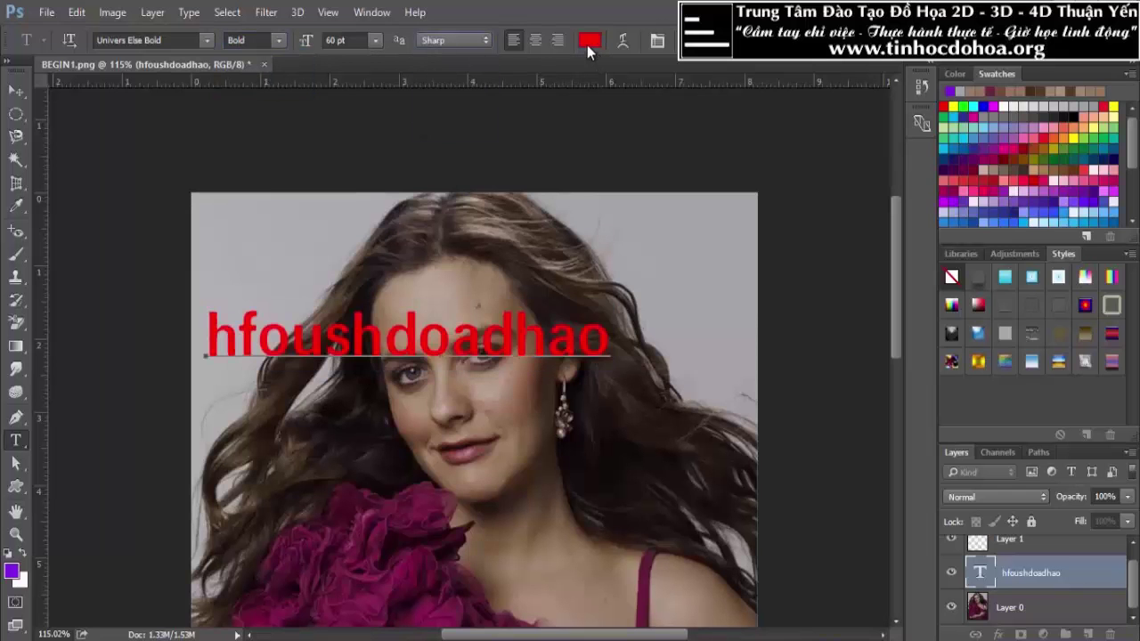
pyautogui.click(680, 169)
pyautogui.moveTo(831, 215); pyautogui.dragTo(828, 270)
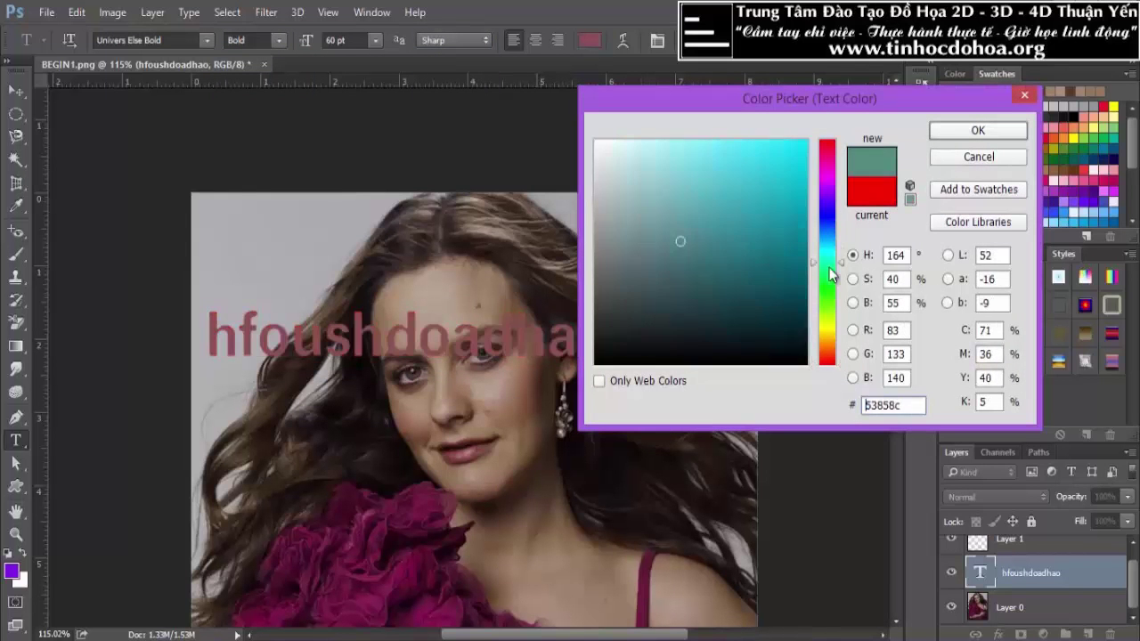
pyautogui.click(726, 204)
pyautogui.moveTo(676, 161); pyautogui.dragTo(596, 141)
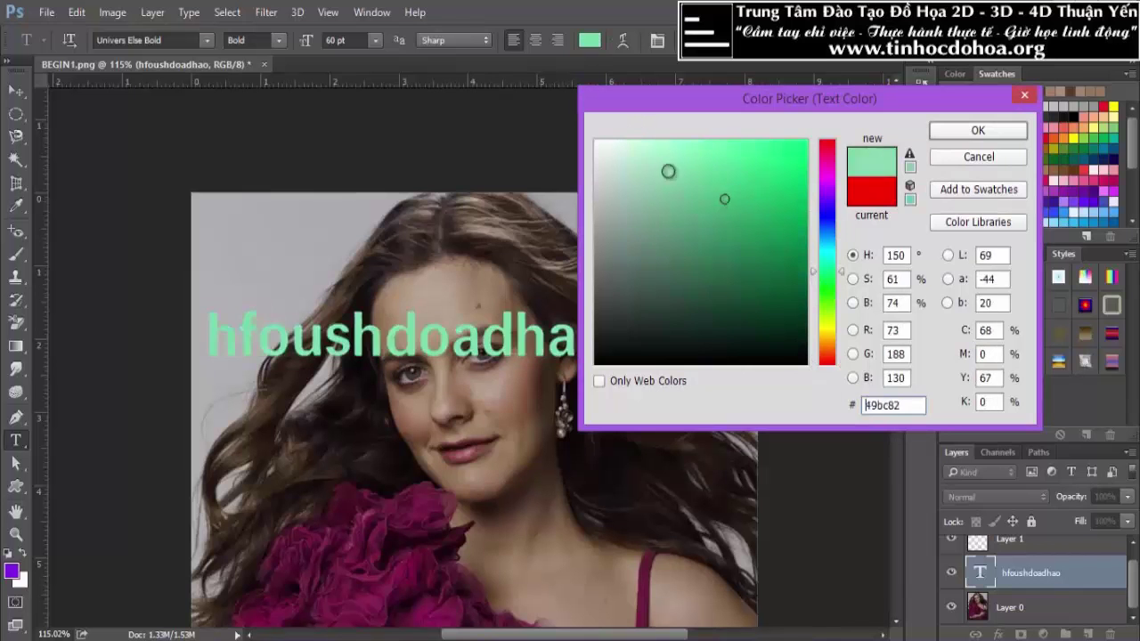
pyautogui.click(978, 130)
# Preview an Arc warp on the text, cancel it, and commit the straight white text
pyautogui.click(623, 42)
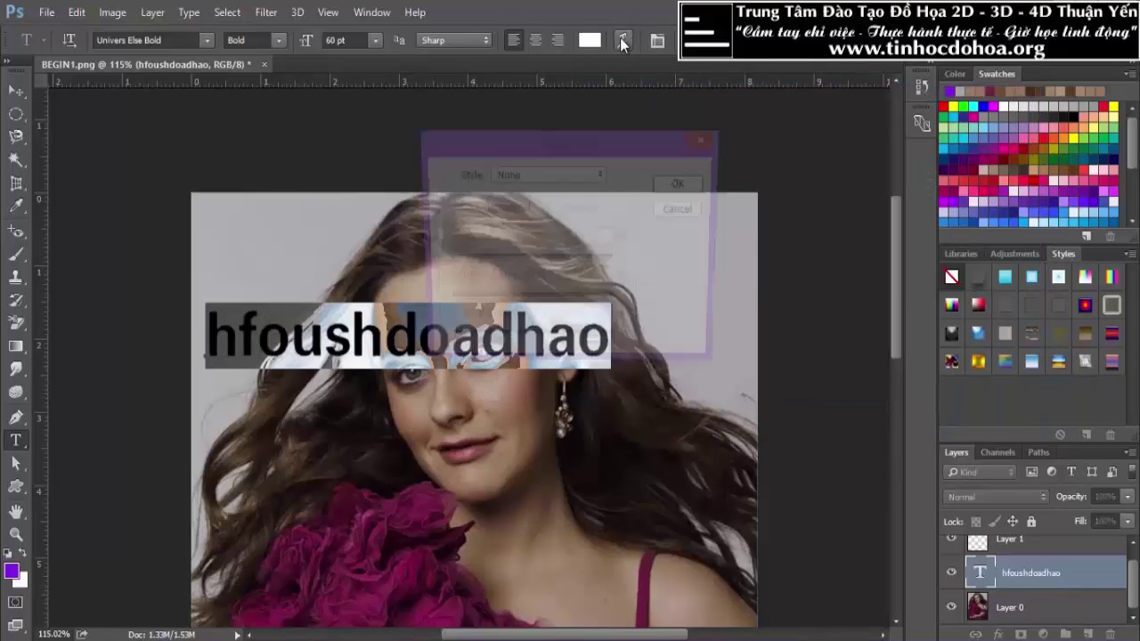
pyautogui.moveTo(575, 138); pyautogui.dragTo(773, 129)
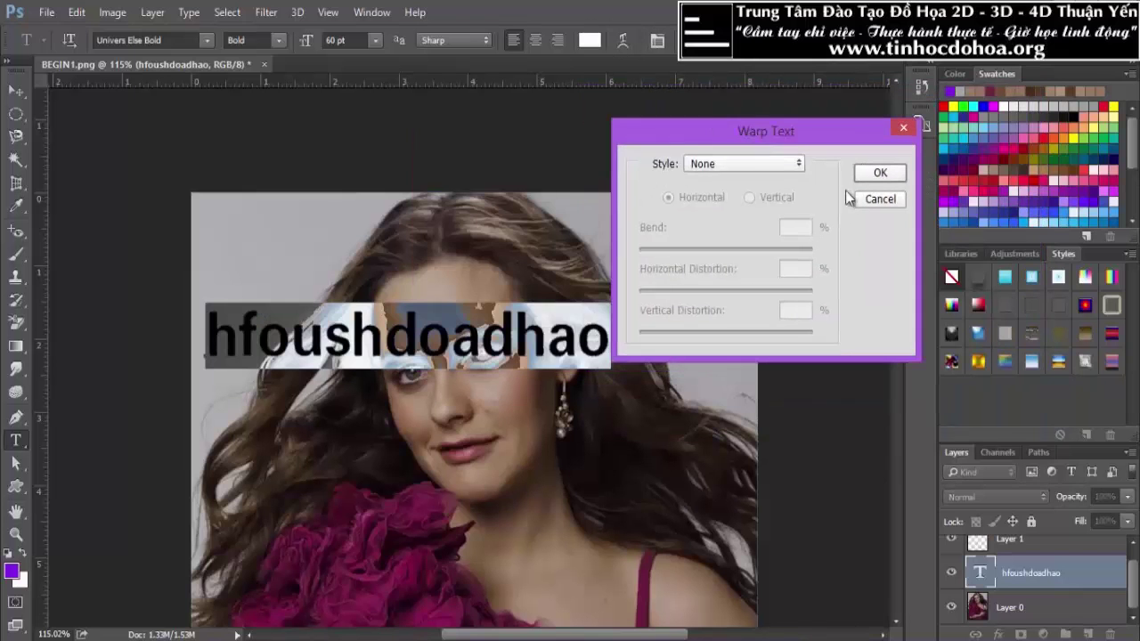
pyautogui.click(726, 165)
pyautogui.click(729, 207)
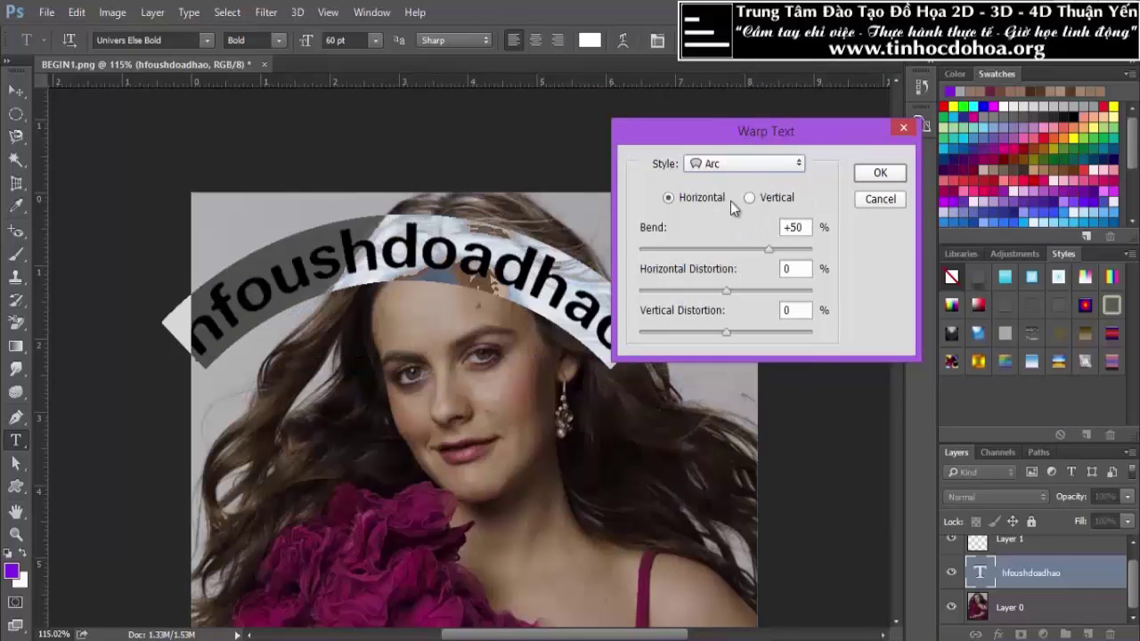
pyautogui.click(894, 201)
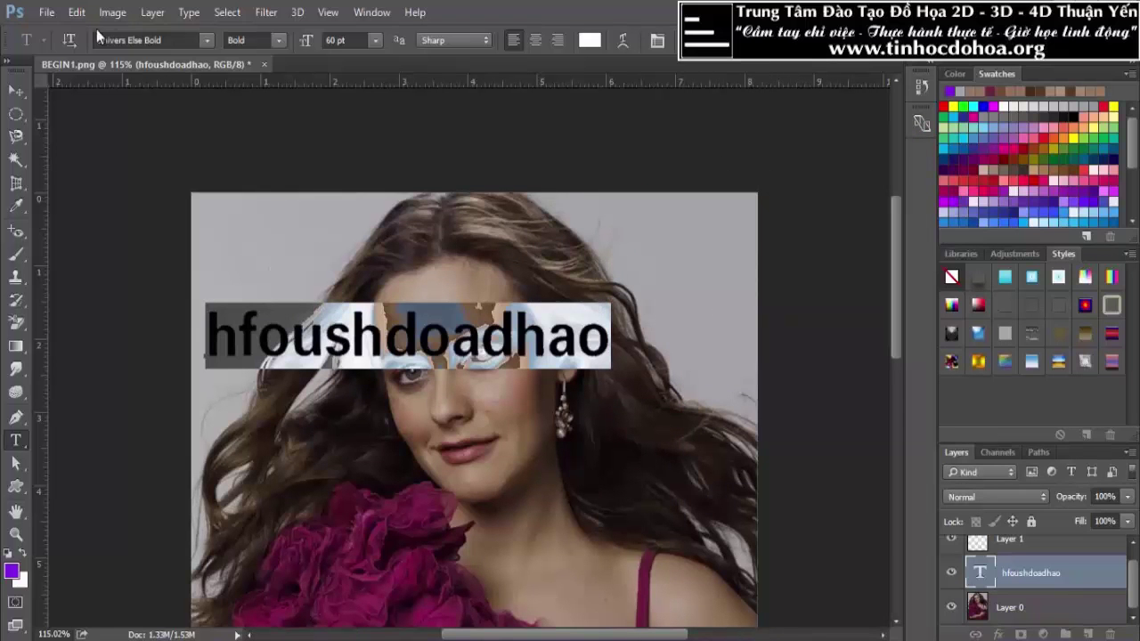
pyautogui.click(16, 91)
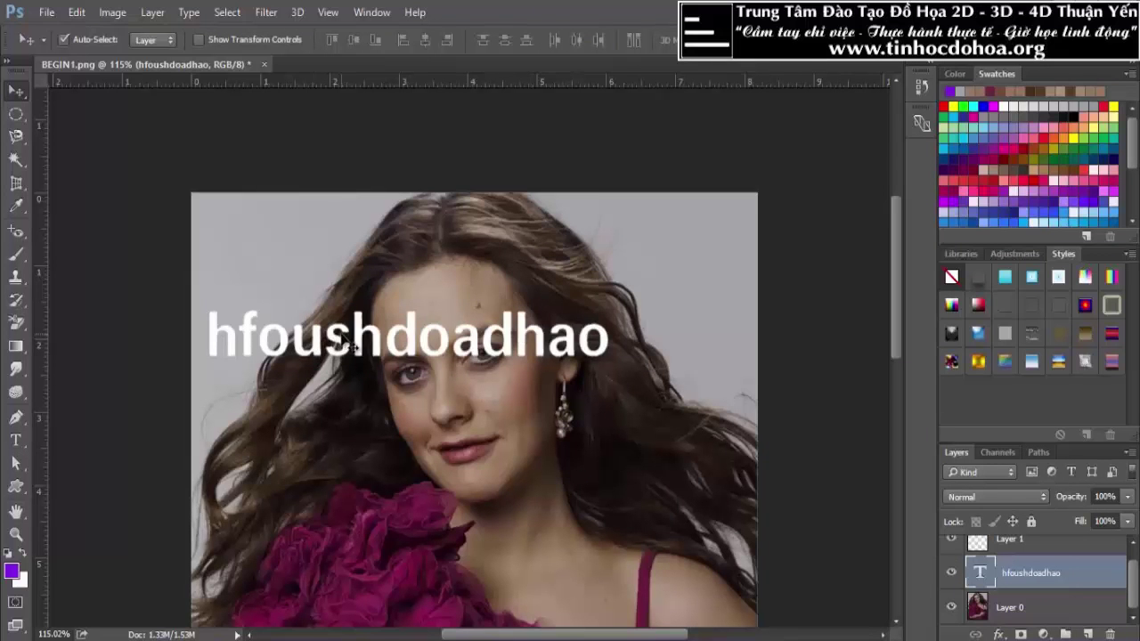
# Move the white text up above the eyebrows and select the Path Selection Tool
pyautogui.moveTo(347, 345); pyautogui.dragTo(412, 266)
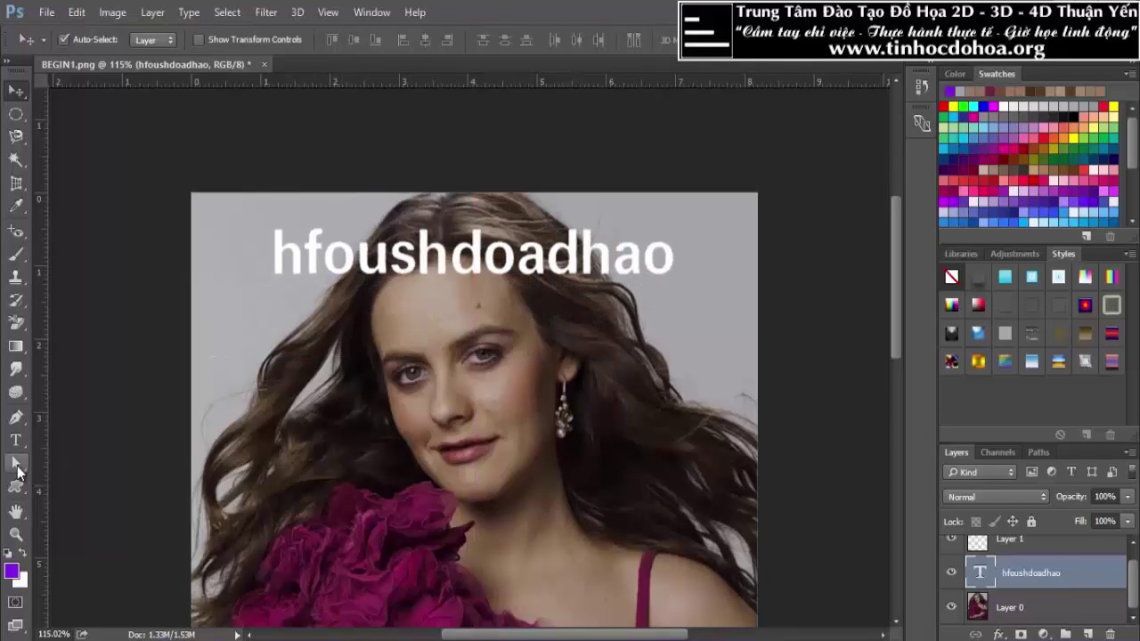
pyautogui.click(16, 466)
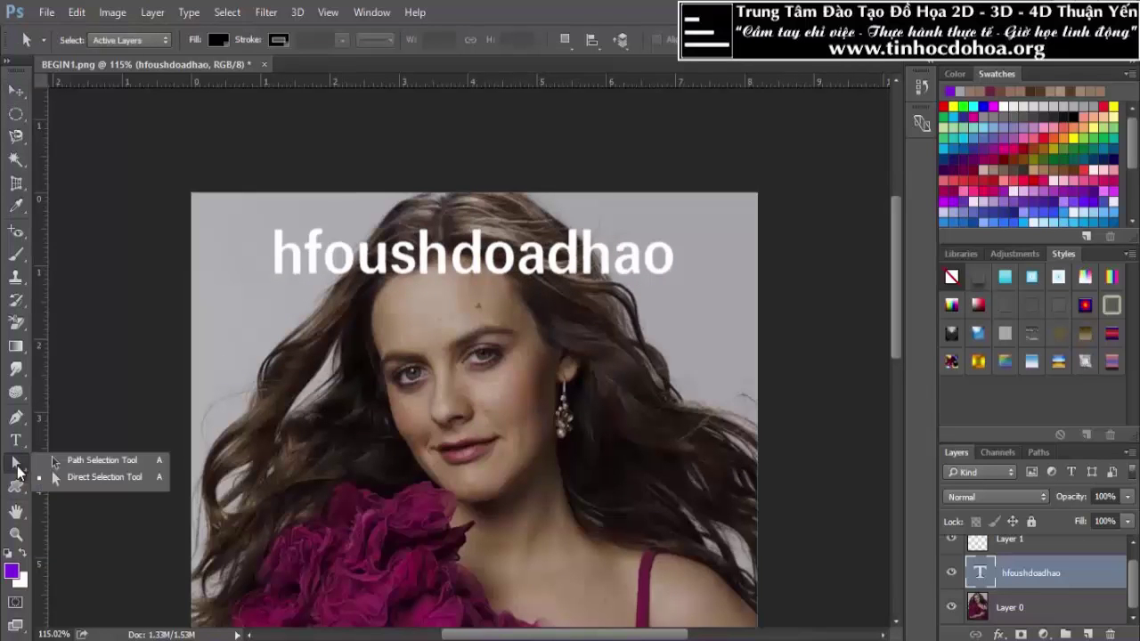
pyautogui.click(93, 463)
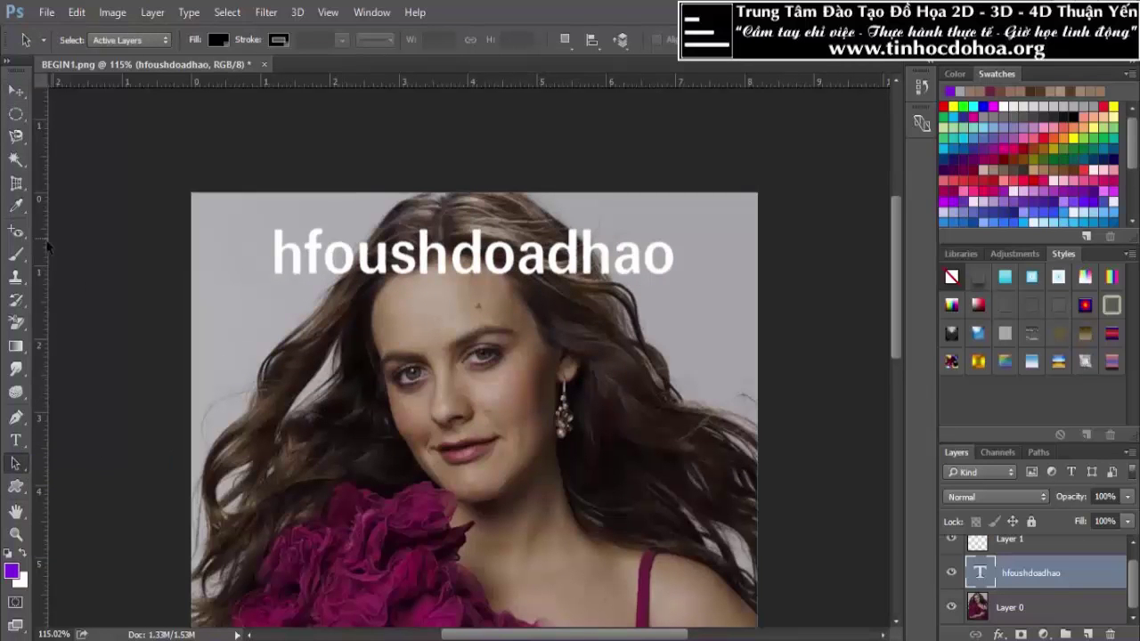
# Draw a closed Pen path outlining the woman's cheek and jaw
pyautogui.click(16, 417)
pyautogui.click(348, 388)
pyautogui.moveTo(532, 389); pyautogui.dragTo(534, 412)
pyautogui.moveTo(321, 485); pyautogui.dragTo(296, 465)
pyautogui.click(349, 389)
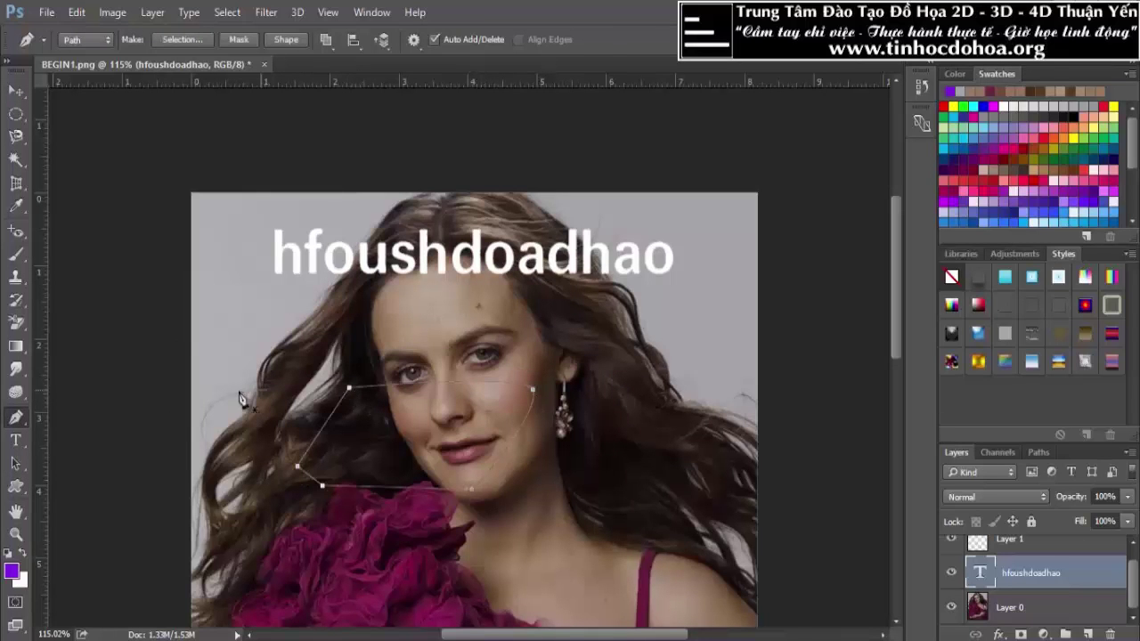
# Shift the path up and right, then drag its anchors to reshape the outline
pyautogui.click(16, 464)
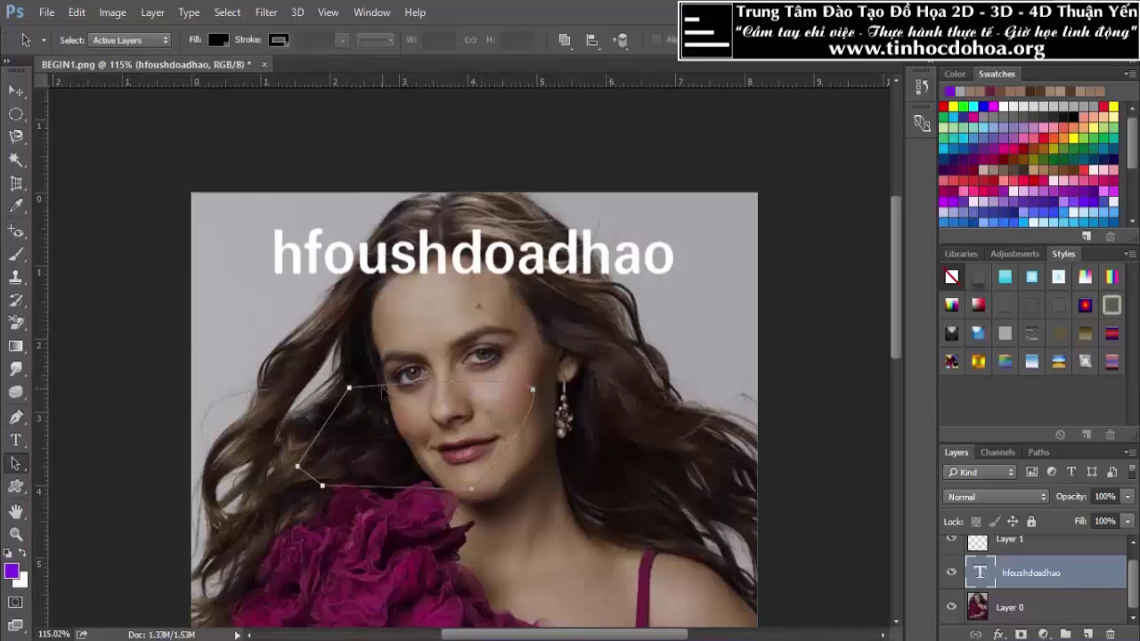
pyautogui.moveTo(348, 396)
pyautogui.mouseDown()
pyautogui.moveTo(349, 368)
pyautogui.moveTo(373, 375)
pyautogui.mouseUp()
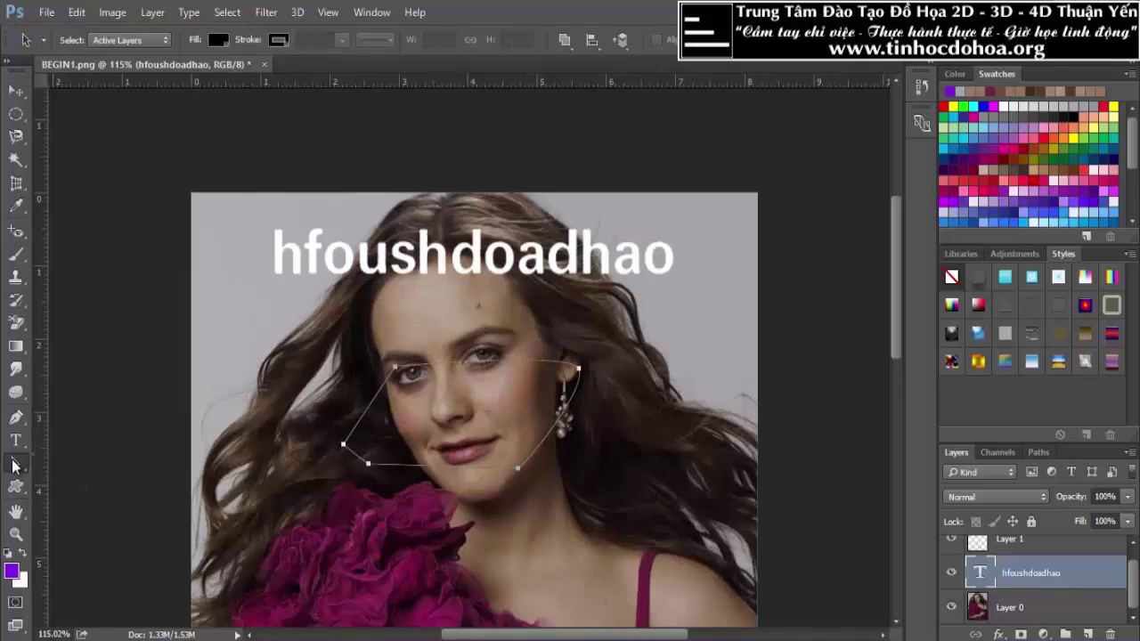
pyautogui.moveTo(14, 464); pyautogui.dragTo(72, 482)
pyautogui.moveTo(395, 368); pyautogui.dragTo(382, 321)
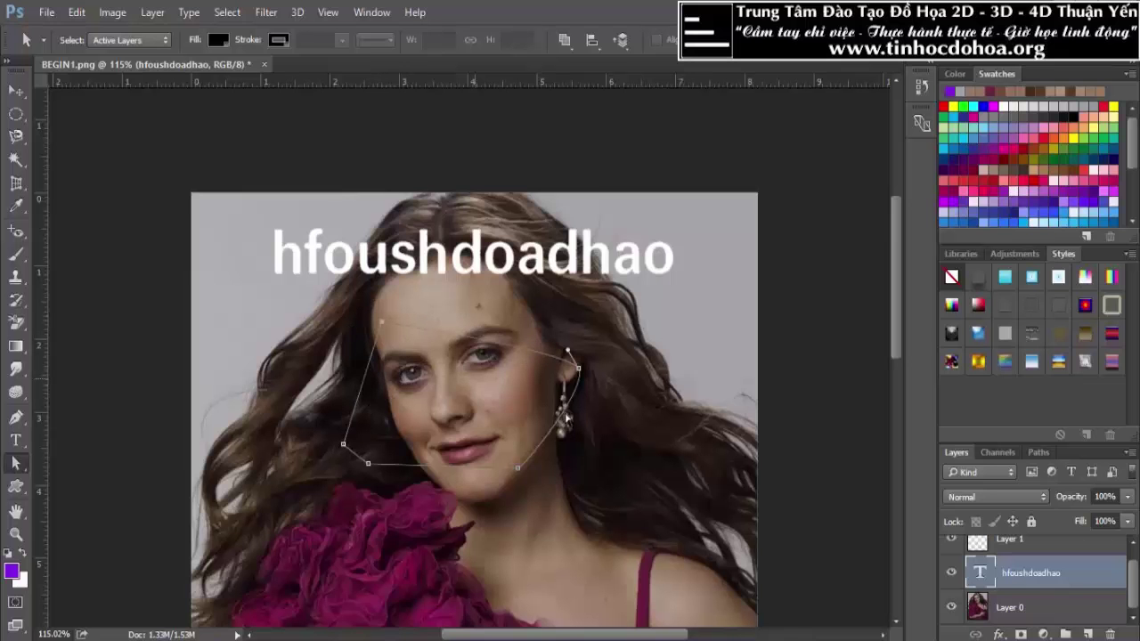
pyautogui.moveTo(580, 372); pyautogui.dragTo(561, 383)
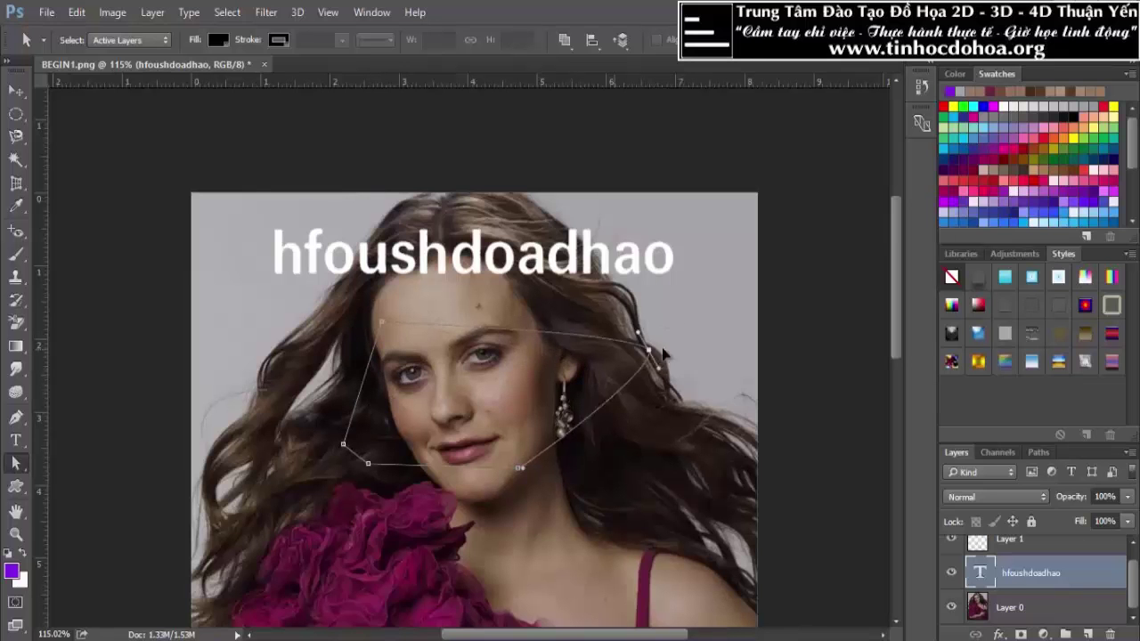
pyautogui.moveTo(520, 468)
pyautogui.mouseDown()
pyautogui.moveTo(515, 481)
pyautogui.moveTo(431, 516)
pyautogui.mouseUp()
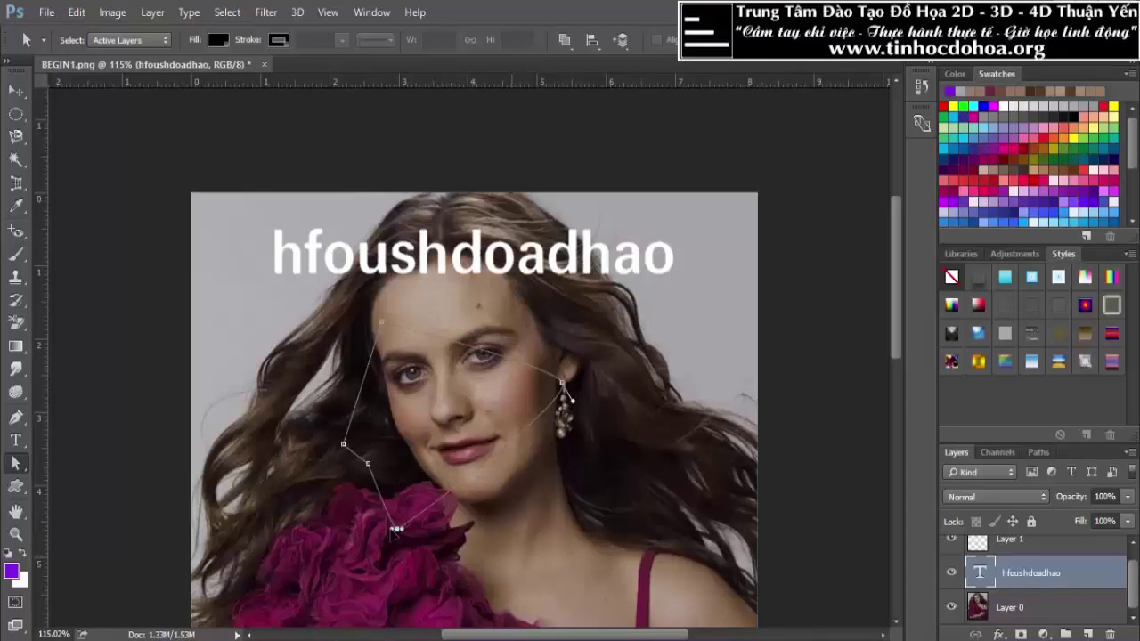
pyautogui.moveTo(368, 464); pyautogui.dragTo(351, 514)
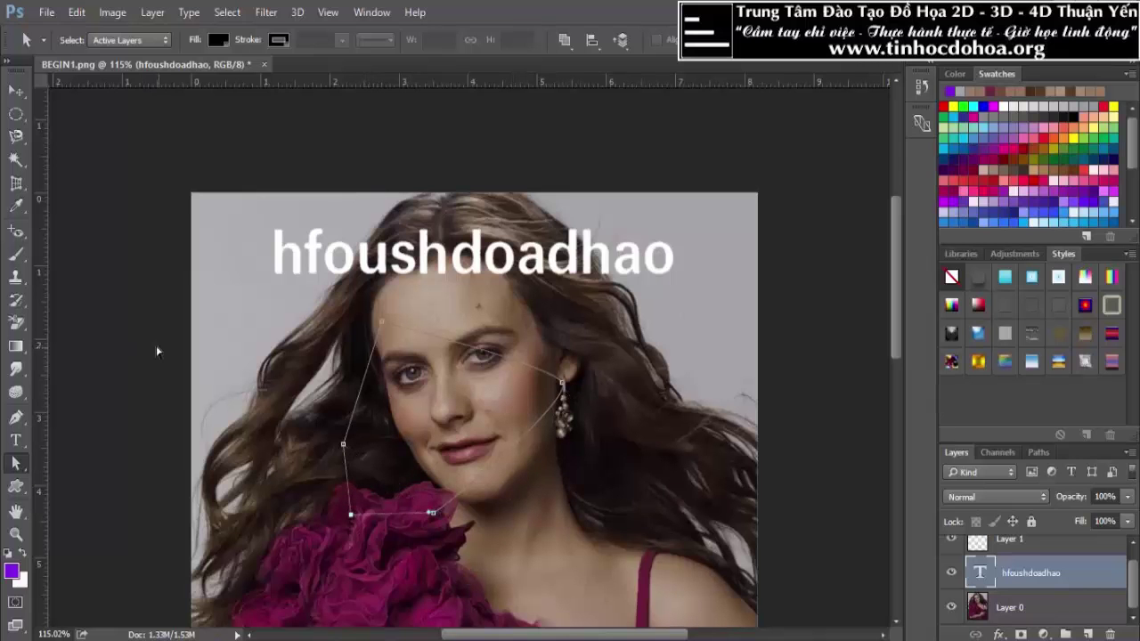
# Convert the path into a selection with Ctrl+Enter and bring up the shape tools list
pyautogui.click(18, 101)
pyautogui.hotkey('ctrl', 'Return')
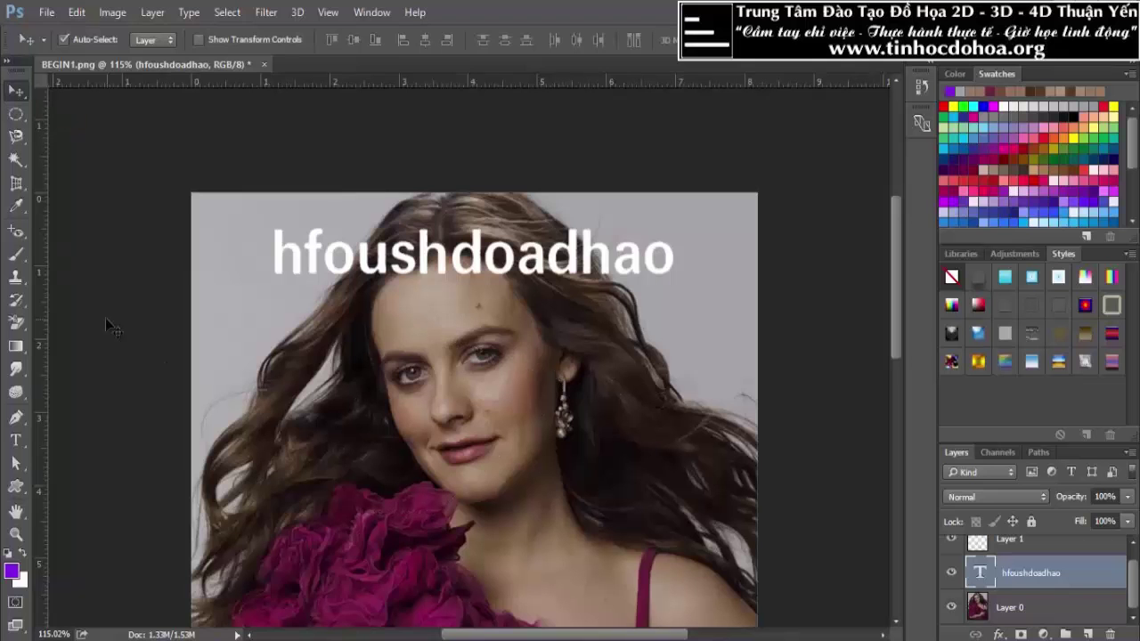
pyautogui.click(12, 486)
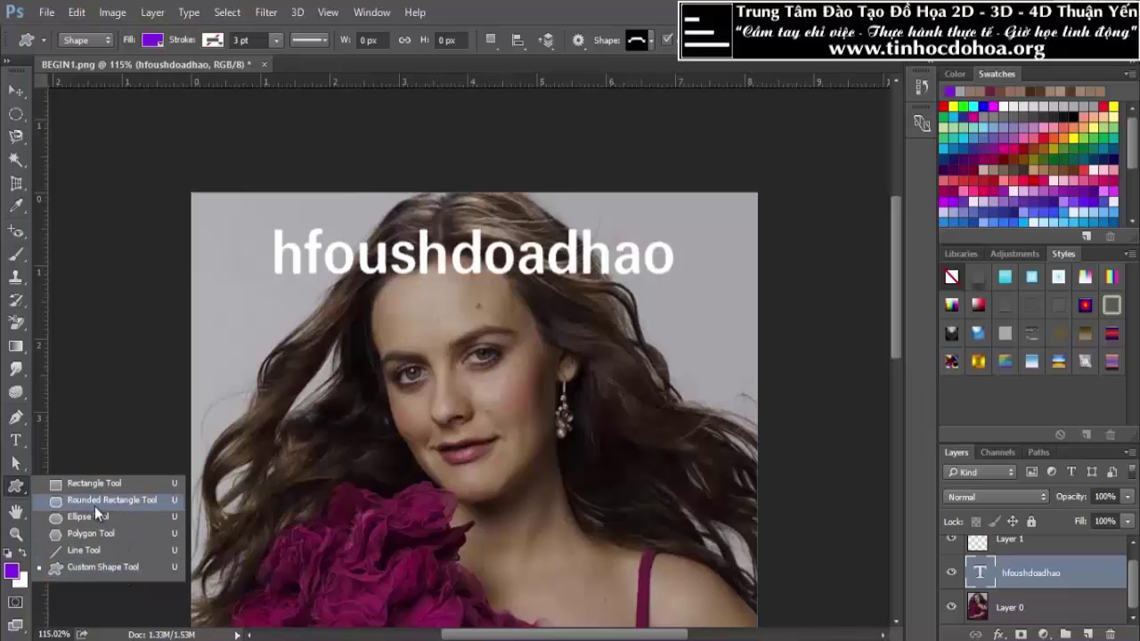
pyautogui.click(94, 485)
pyautogui.moveTo(303, 262); pyautogui.dragTo(606, 543)
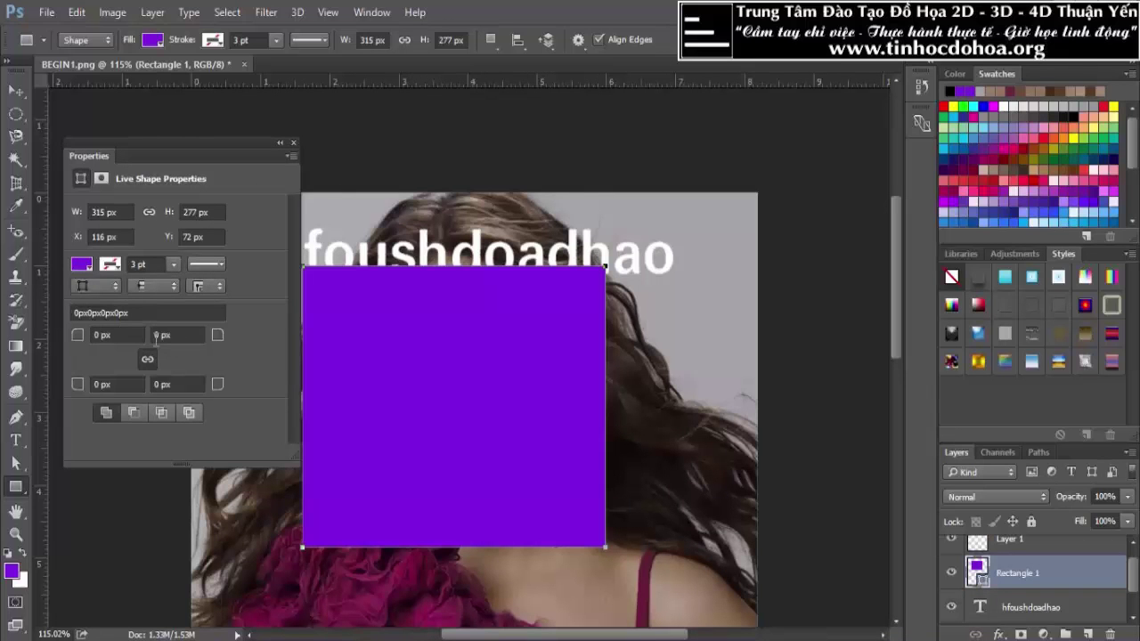
pyautogui.click(294, 144)
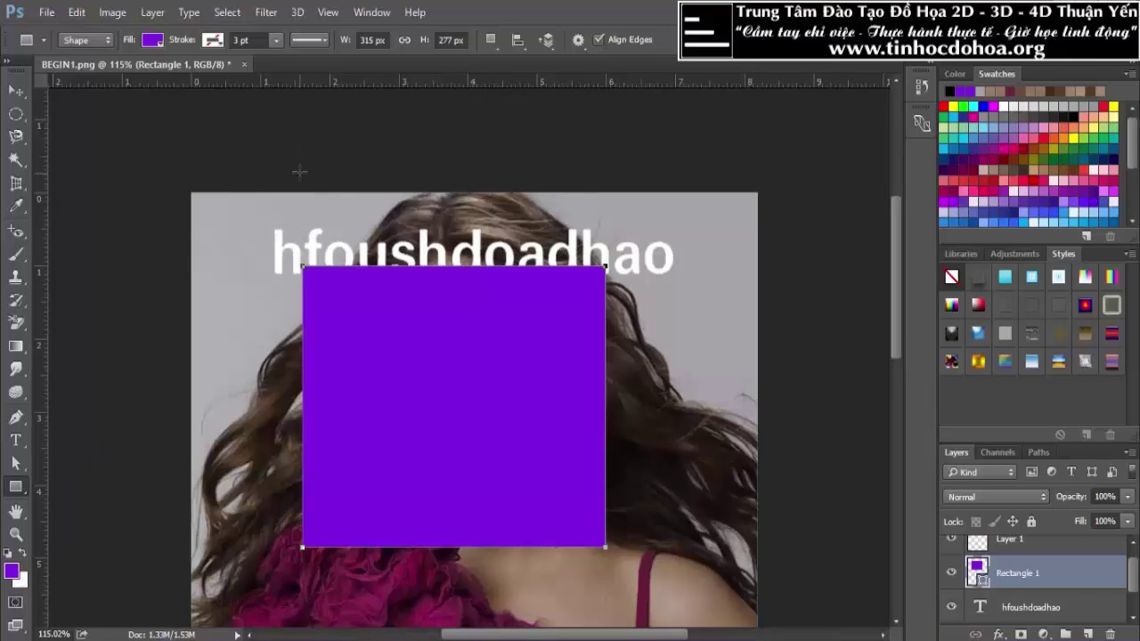
pyautogui.click(153, 41)
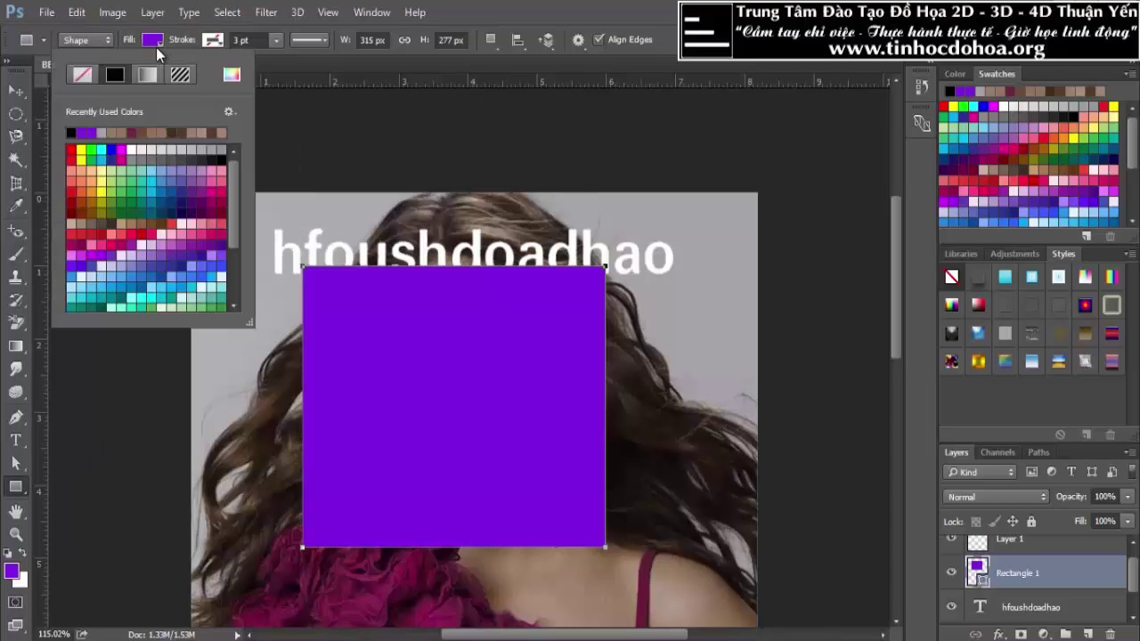
pyautogui.click(159, 173)
pyautogui.click(142, 223)
pyautogui.click(134, 178)
pyautogui.click(178, 285)
pyautogui.click(587, 9)
pyautogui.click(16, 90)
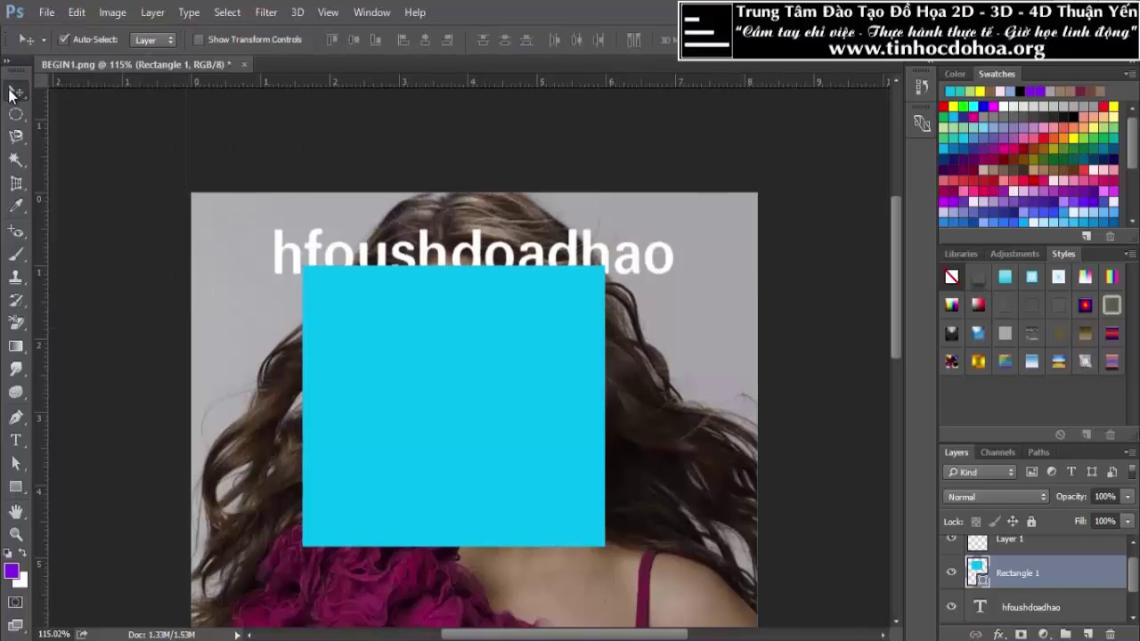
pyautogui.press('Delete')
pyautogui.click(14, 488)
pyautogui.rightClick(15, 492)
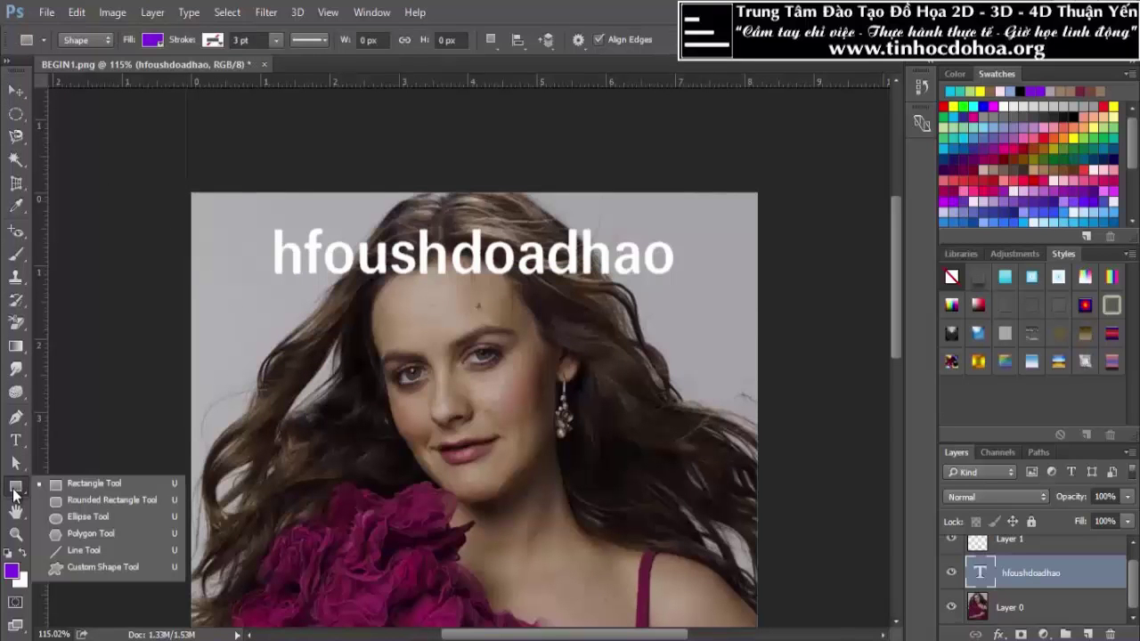
pyautogui.click(113, 502)
pyautogui.moveTo(311, 222); pyautogui.dragTo(656, 561)
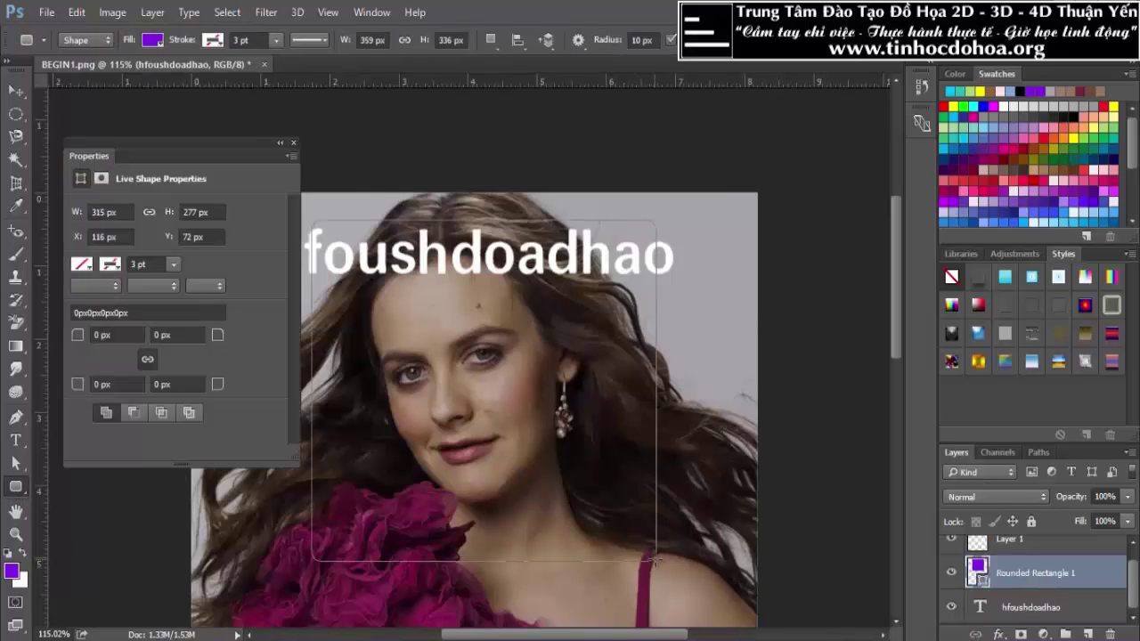
pyautogui.click(193, 330)
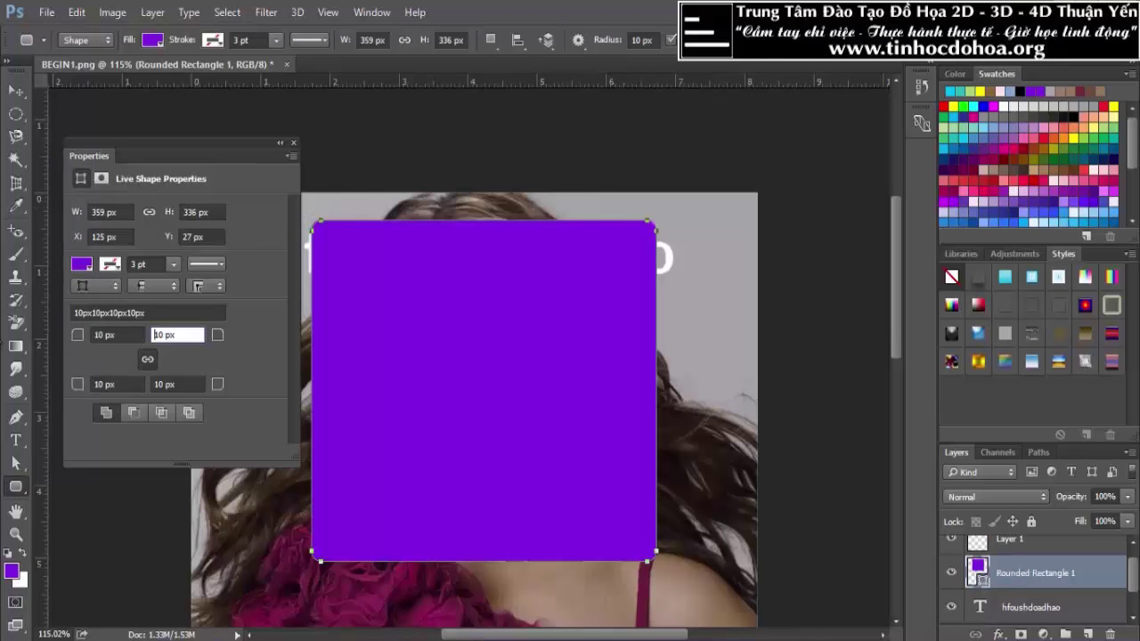
pyautogui.moveTo(153, 334); pyautogui.dragTo(177, 333)
pyautogui.write('20')
pyautogui.press('Return')
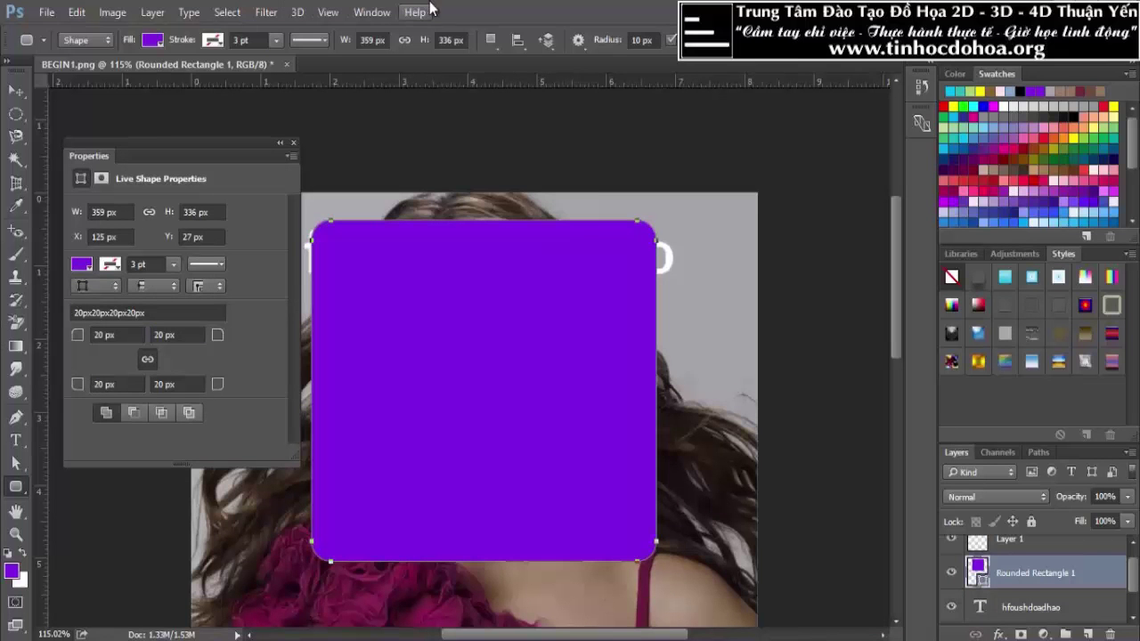
pyautogui.click(110, 263)
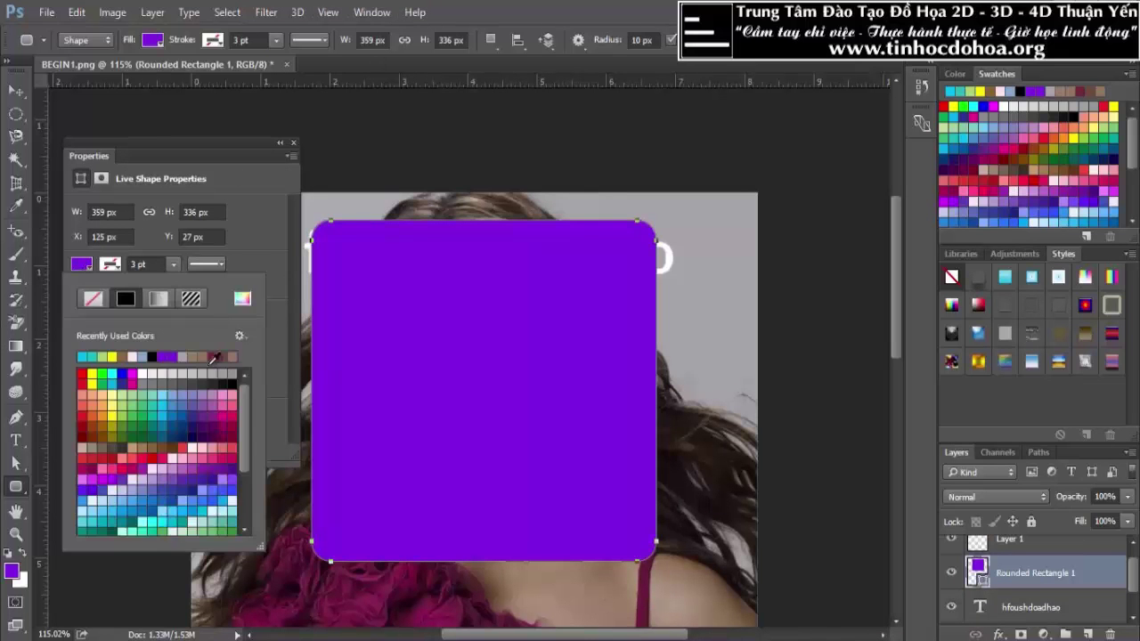
pyautogui.click(225, 411)
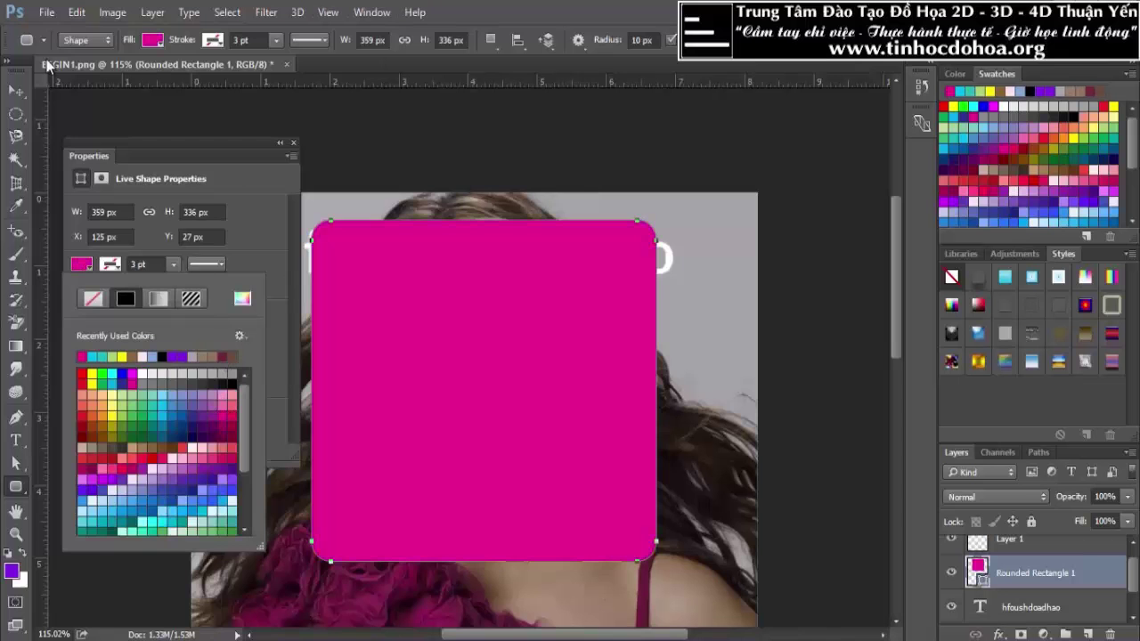
pyautogui.click(20, 94)
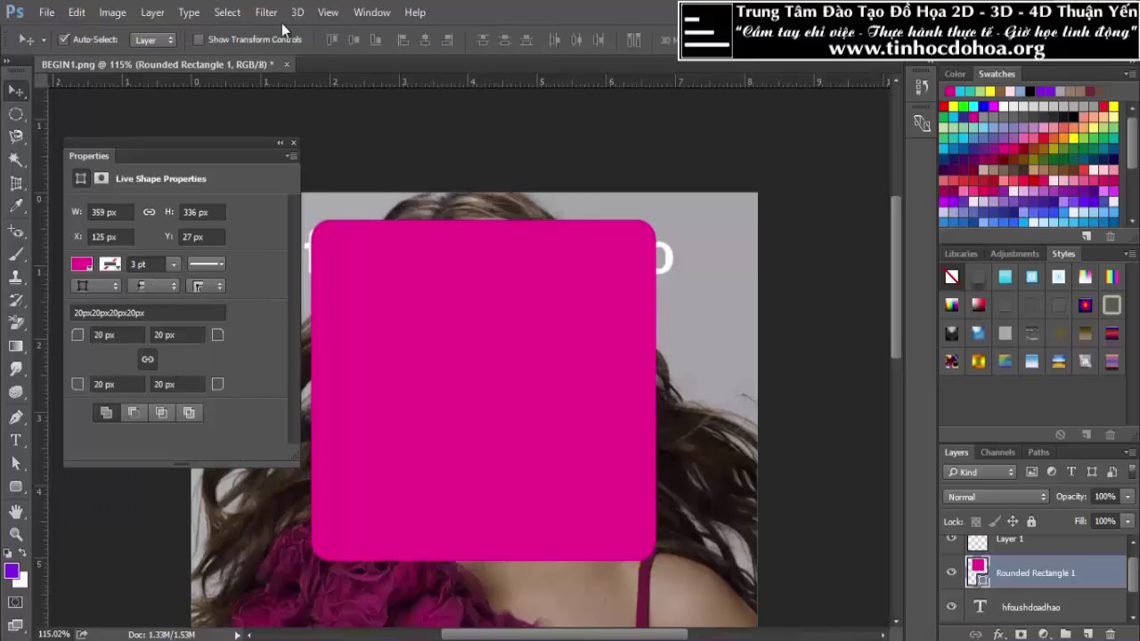
pyautogui.click(293, 143)
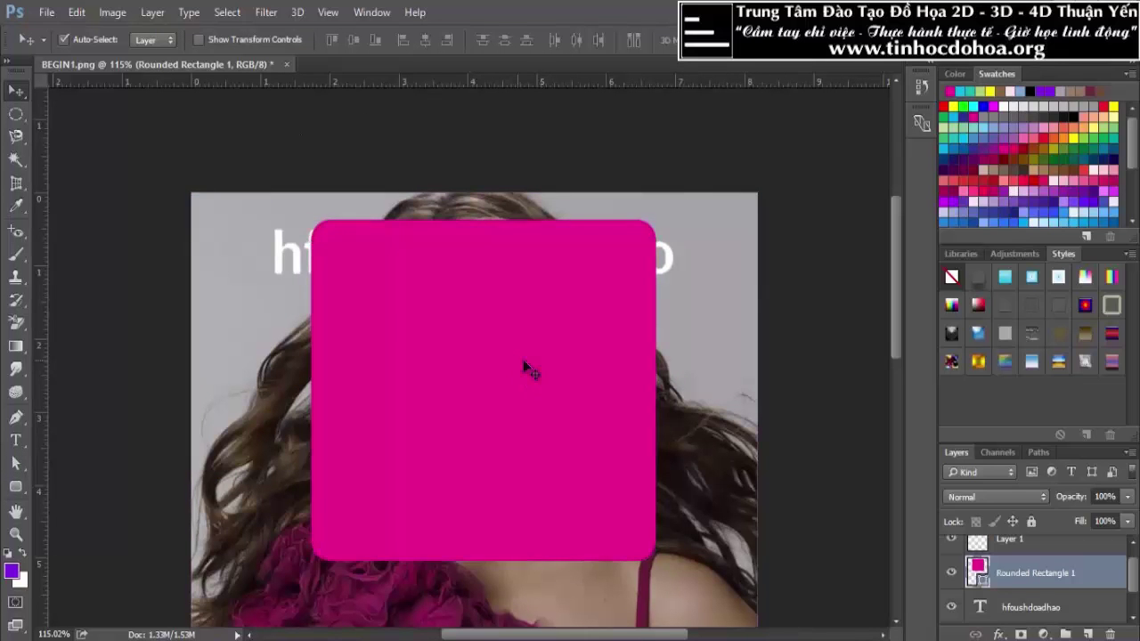
pyautogui.press('Delete')
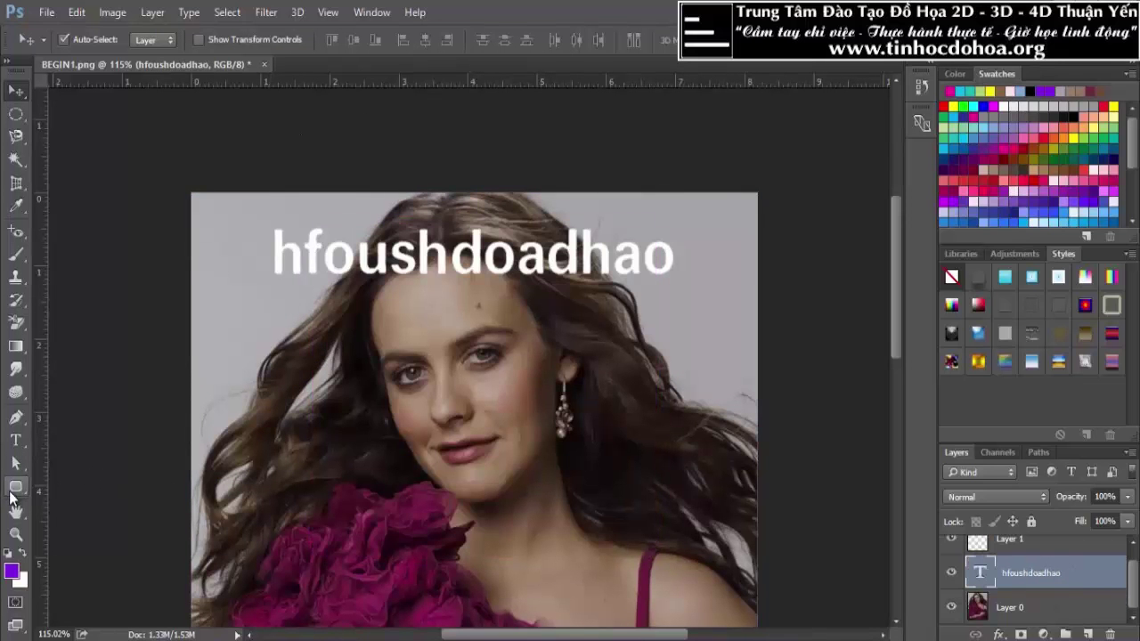
# Draw a 438 px horizontal line across the face with the Line tool
pyautogui.click(16, 486)
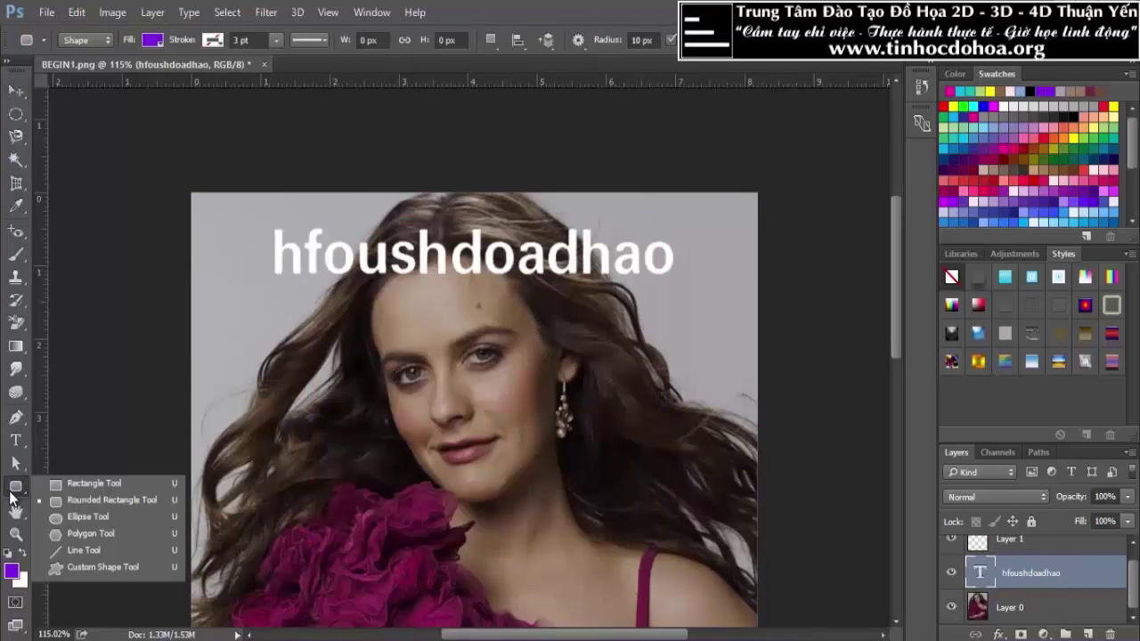
pyautogui.click(105, 551)
pyautogui.moveTo(225, 401); pyautogui.dragTo(646, 401)
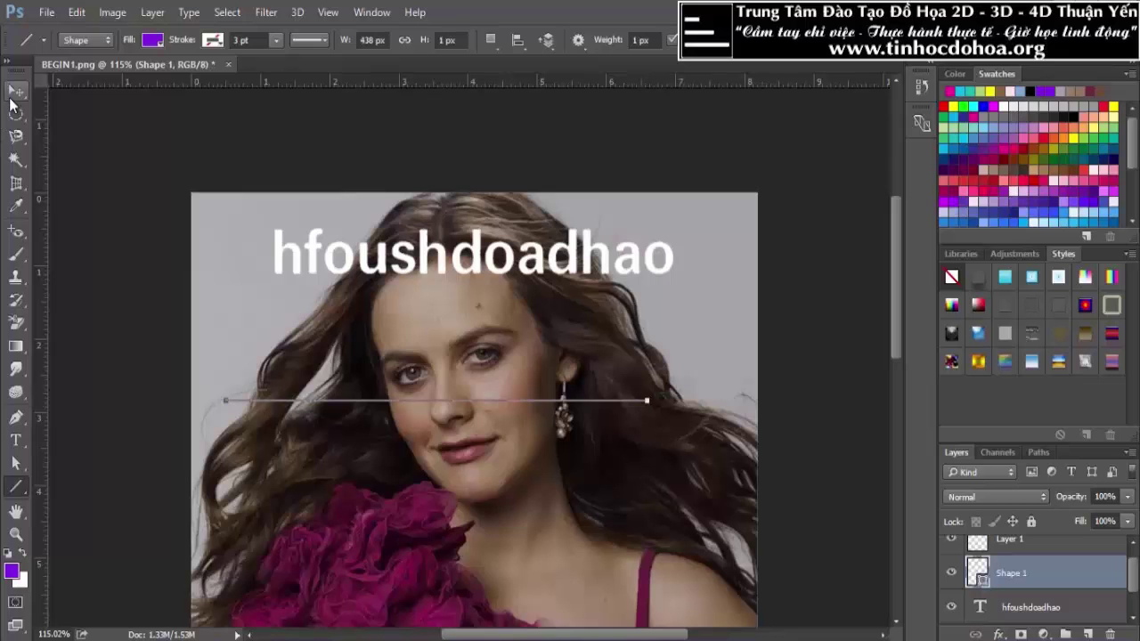
# Switch to the Custom Shape tool and pick the house from the shape collection
pyautogui.click(11, 101)
pyautogui.click(15, 487)
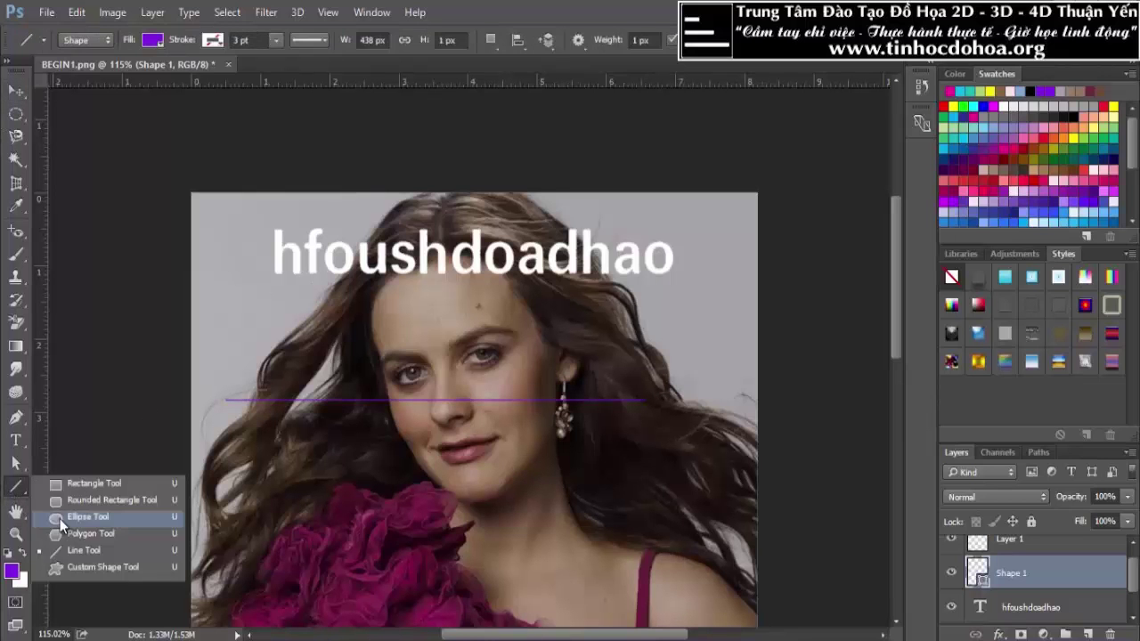
pyautogui.click(126, 571)
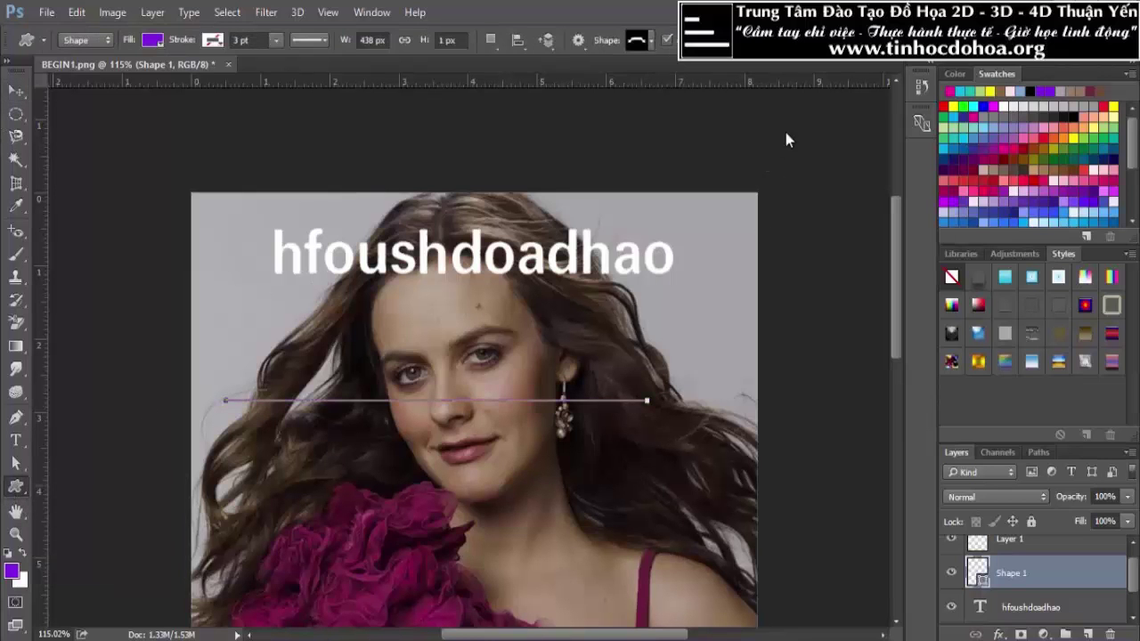
pyautogui.click(652, 40)
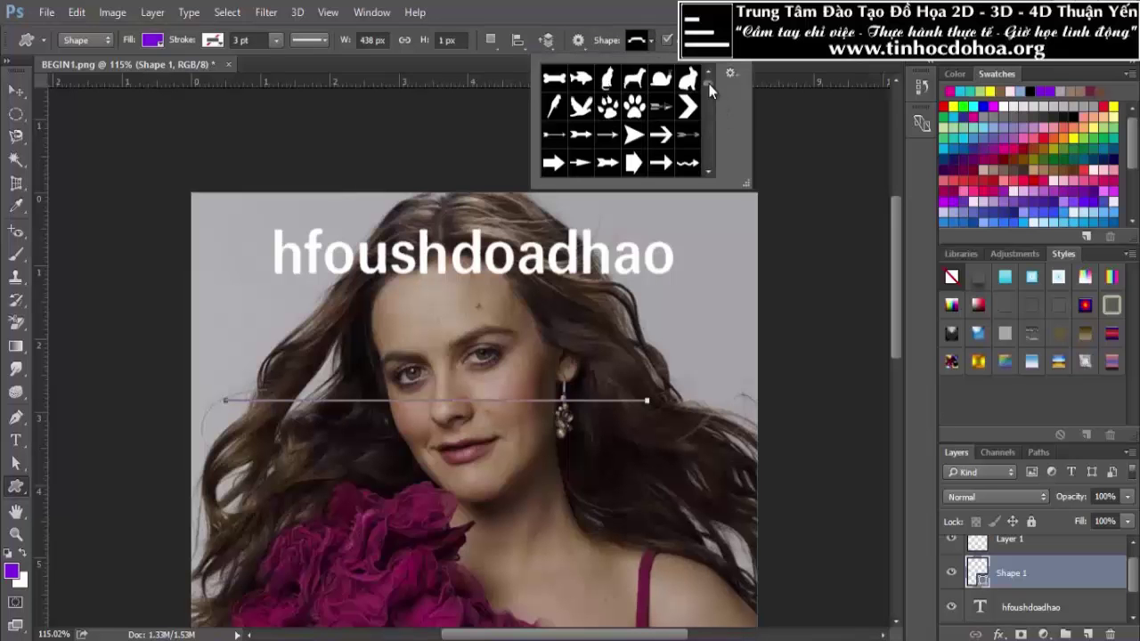
pyautogui.scroll(-4, 708, 82)
pyautogui.scroll(-4, 712, 134)
pyautogui.scroll(-4, 703, 142)
pyautogui.scroll(-4, 693, 140)
pyautogui.scroll(-4, 696, 146)
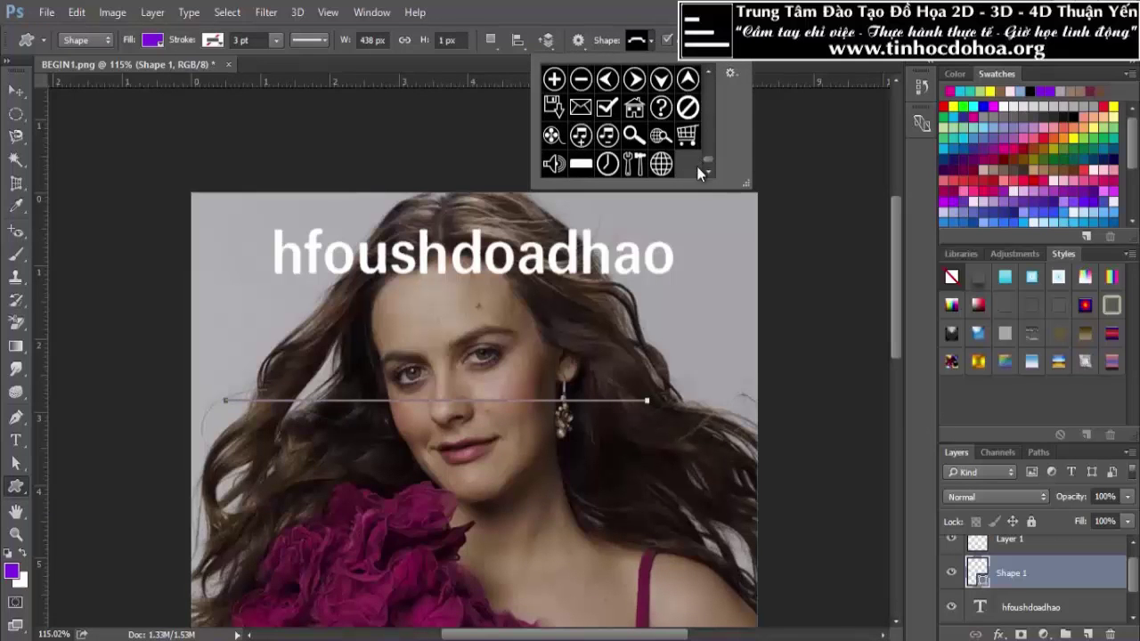
pyautogui.click(635, 108)
pyautogui.doubleClick(643, 111)
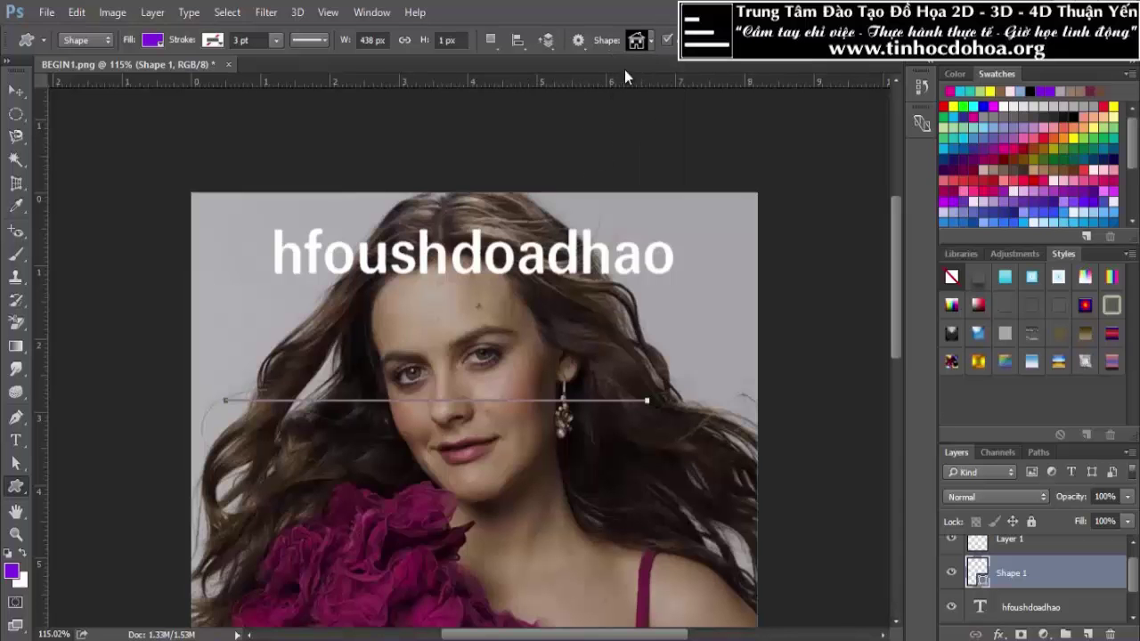
# Draw a purple house beside the left eye and a large globe over the face's right side
pyautogui.moveTo(342, 343); pyautogui.dragTo(412, 392)
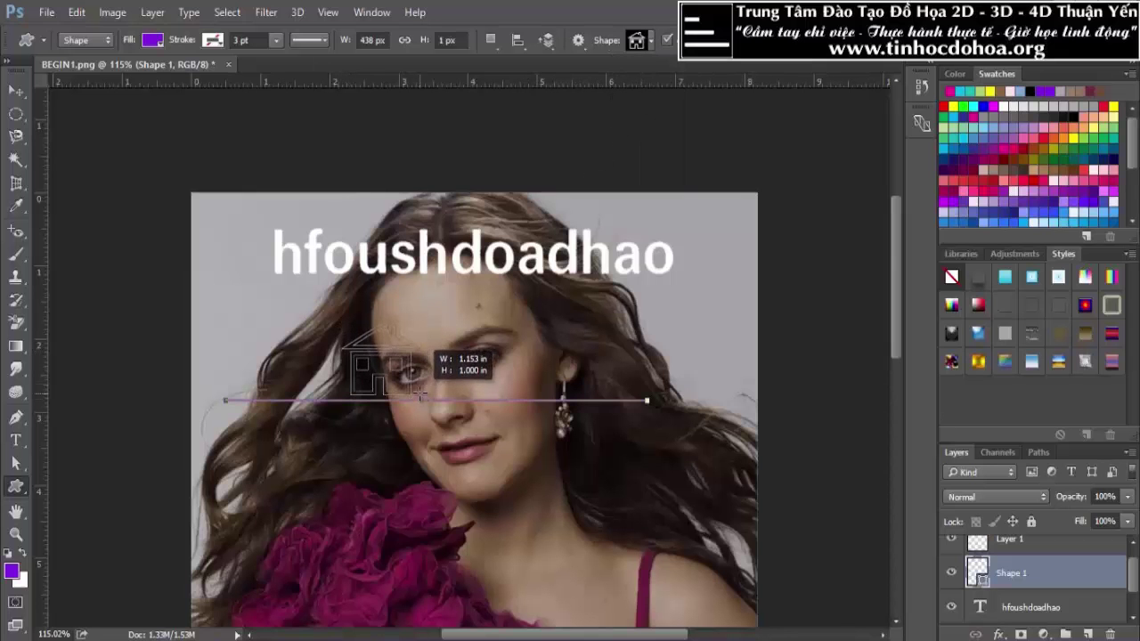
pyautogui.click(654, 41)
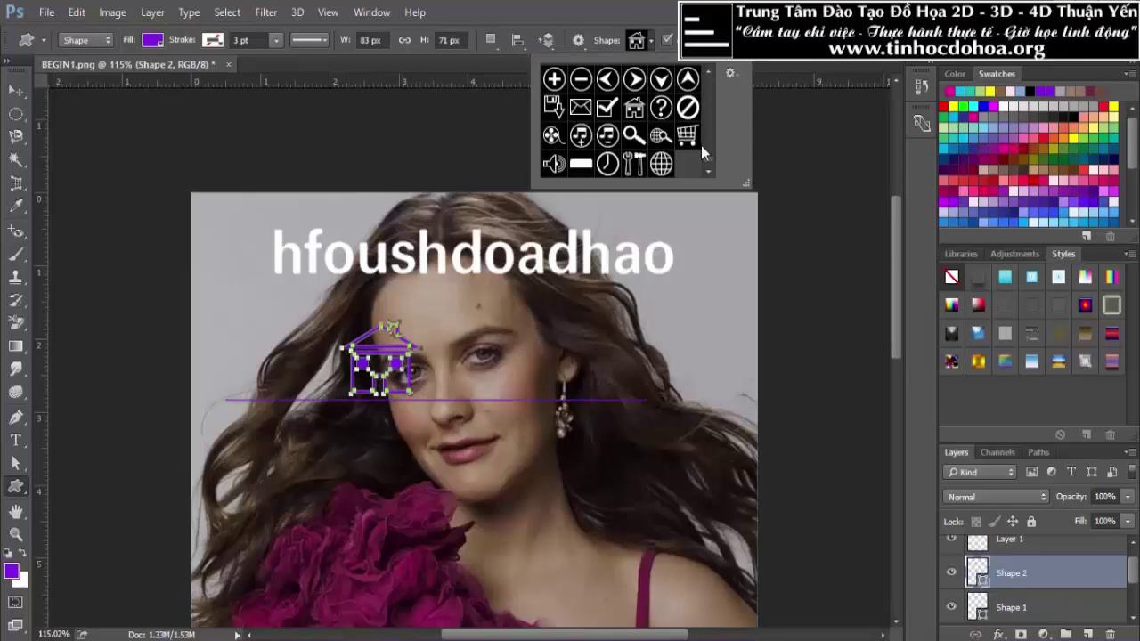
pyautogui.click(660, 163)
pyautogui.moveTo(537, 281)
pyautogui.mouseDown()
pyautogui.moveTo(792, 430)
pyautogui.moveTo(719, 436)
pyautogui.mouseUp()
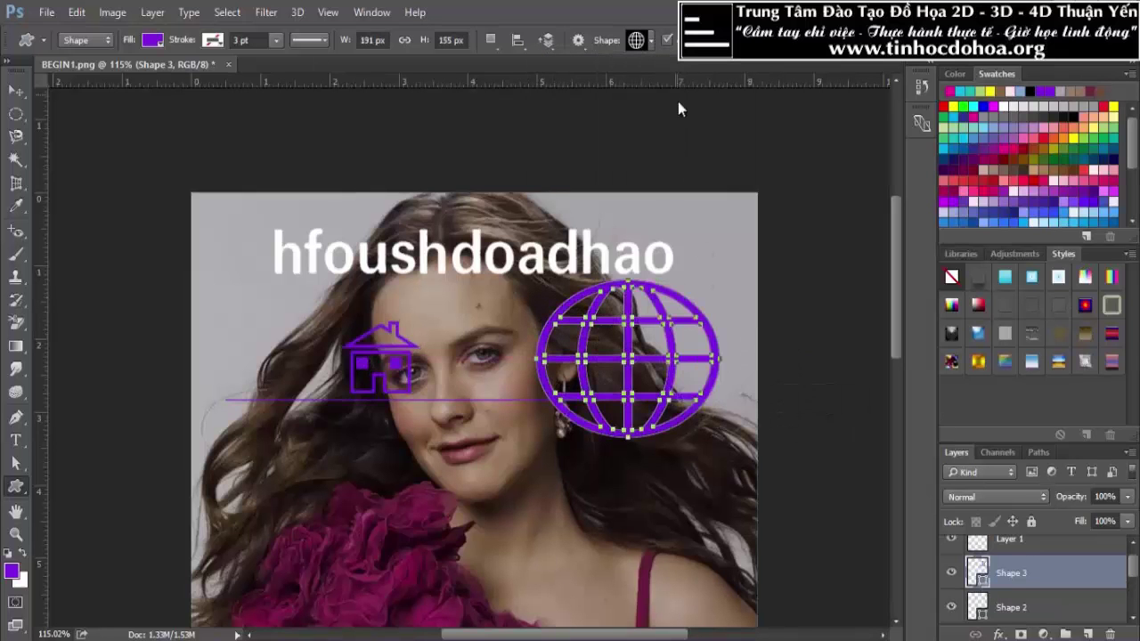
# Set the globe's fill colour to yellow
pyautogui.click(650, 38)
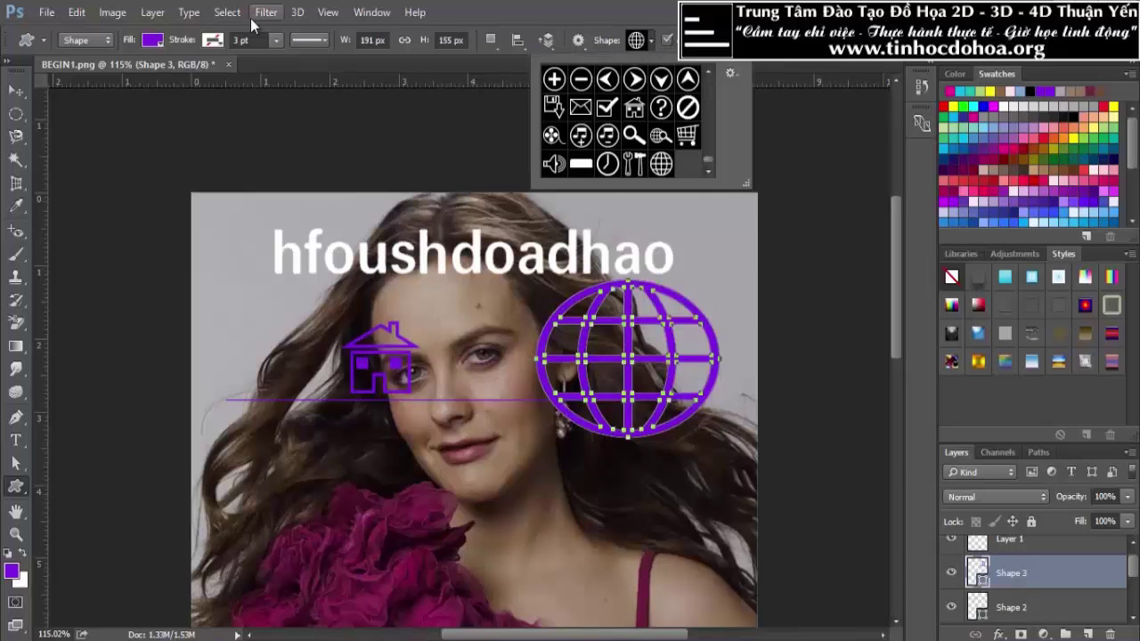
pyautogui.click(149, 41)
pyautogui.click(149, 41)
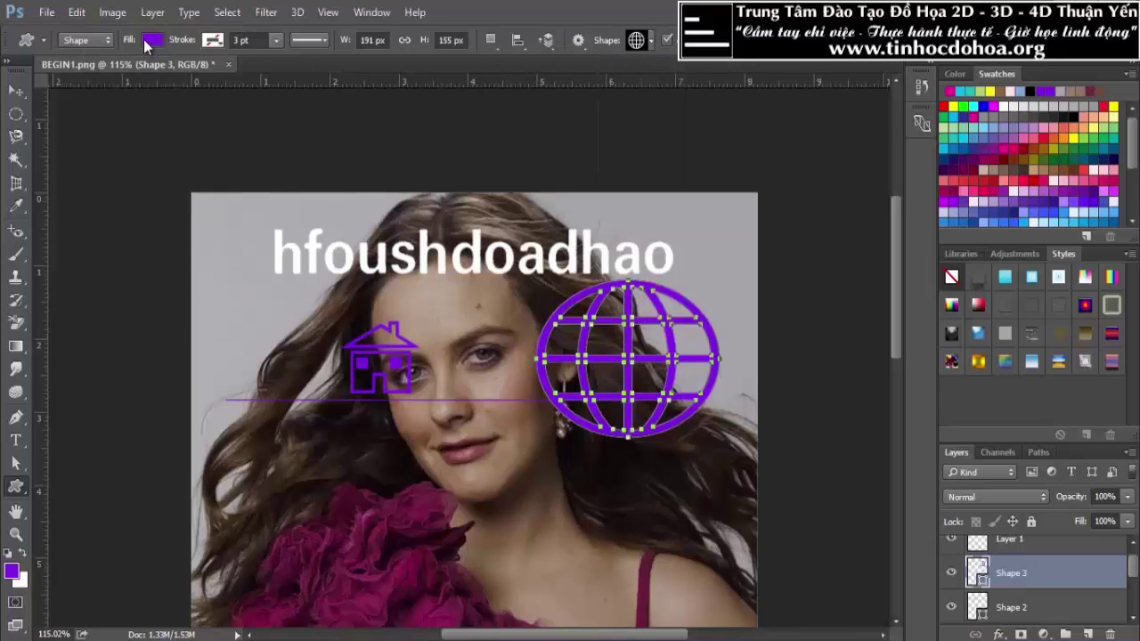
pyautogui.click(143, 39)
pyautogui.click(113, 184)
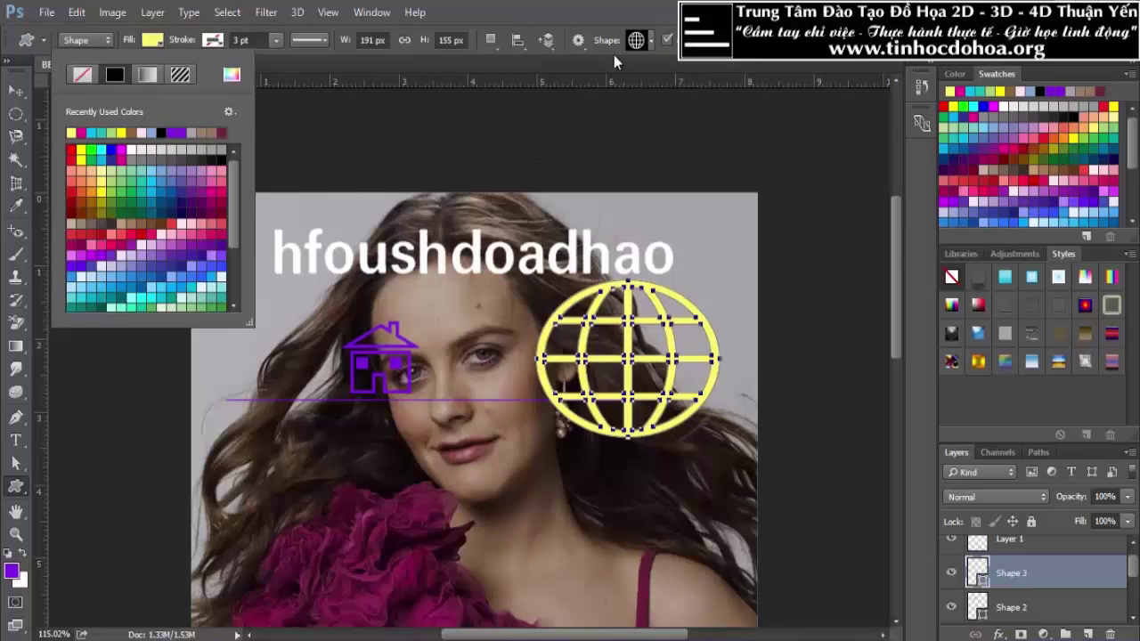
pyautogui.click(650, 38)
# Draw a small key near the eyes and a telephone up and left of the house
pyautogui.click(650, 39)
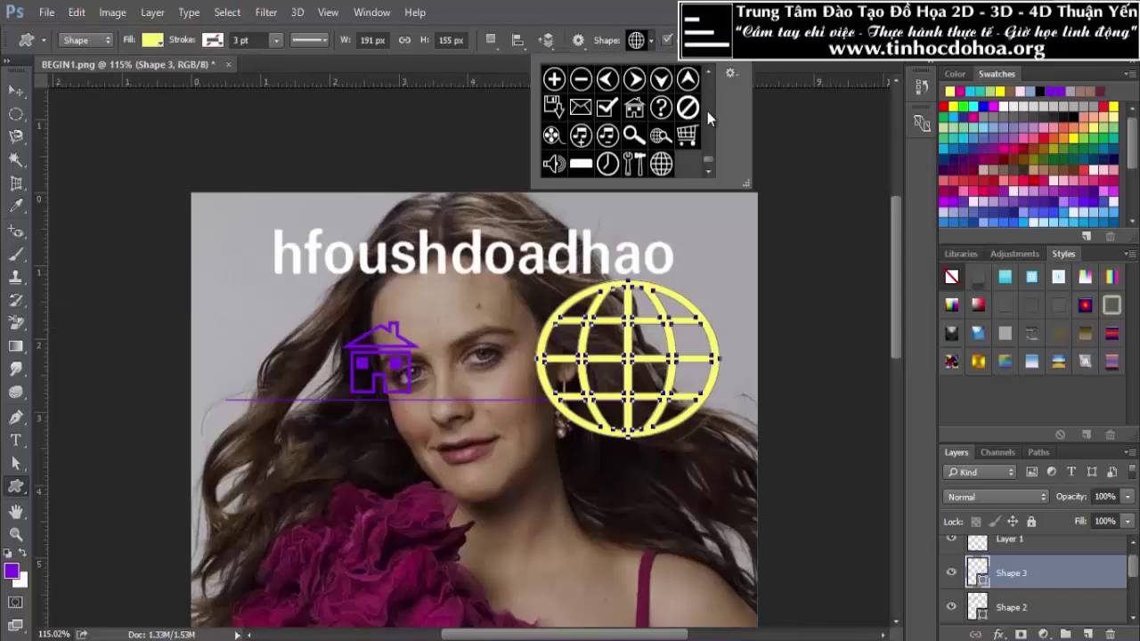
pyautogui.moveTo(708, 164); pyautogui.dragTo(709, 112)
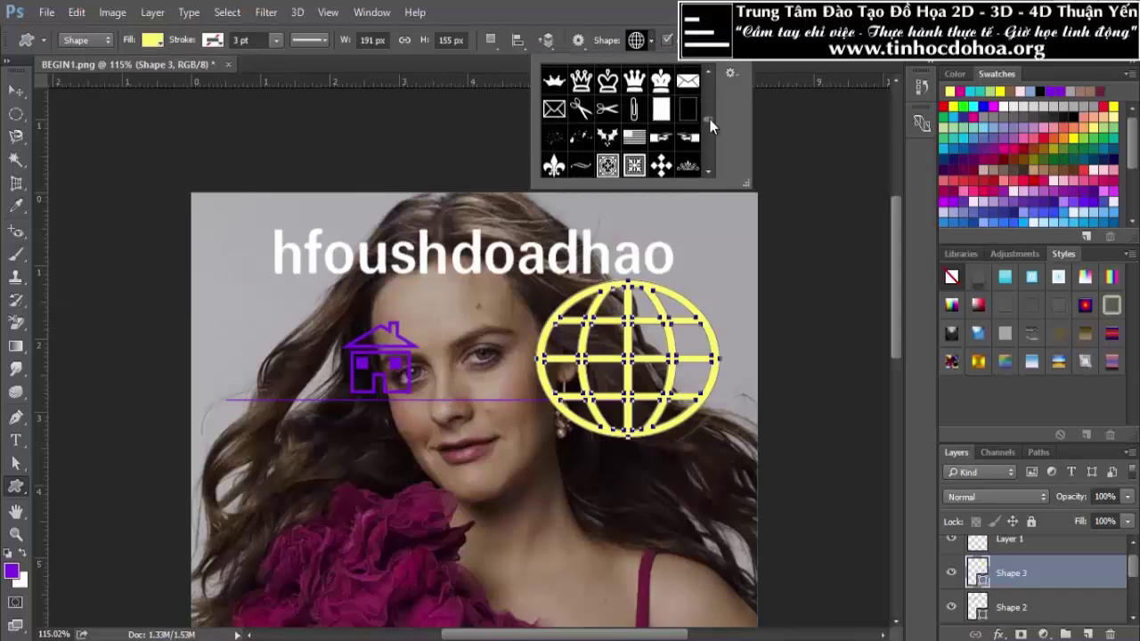
pyautogui.click(580, 106)
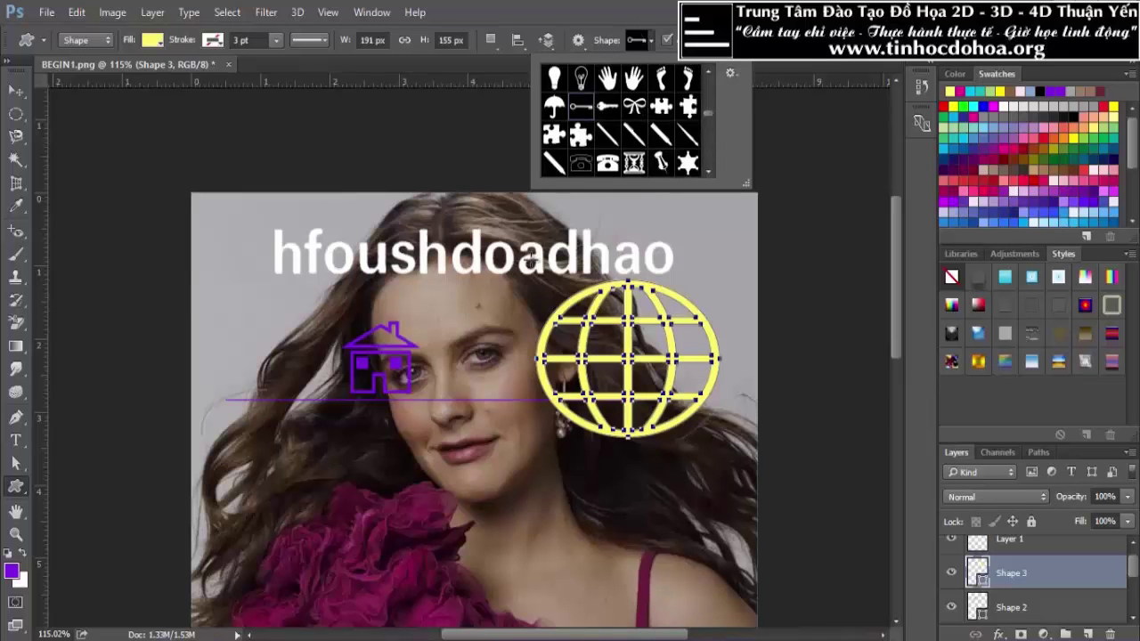
pyautogui.moveTo(443, 313); pyautogui.dragTo(481, 351)
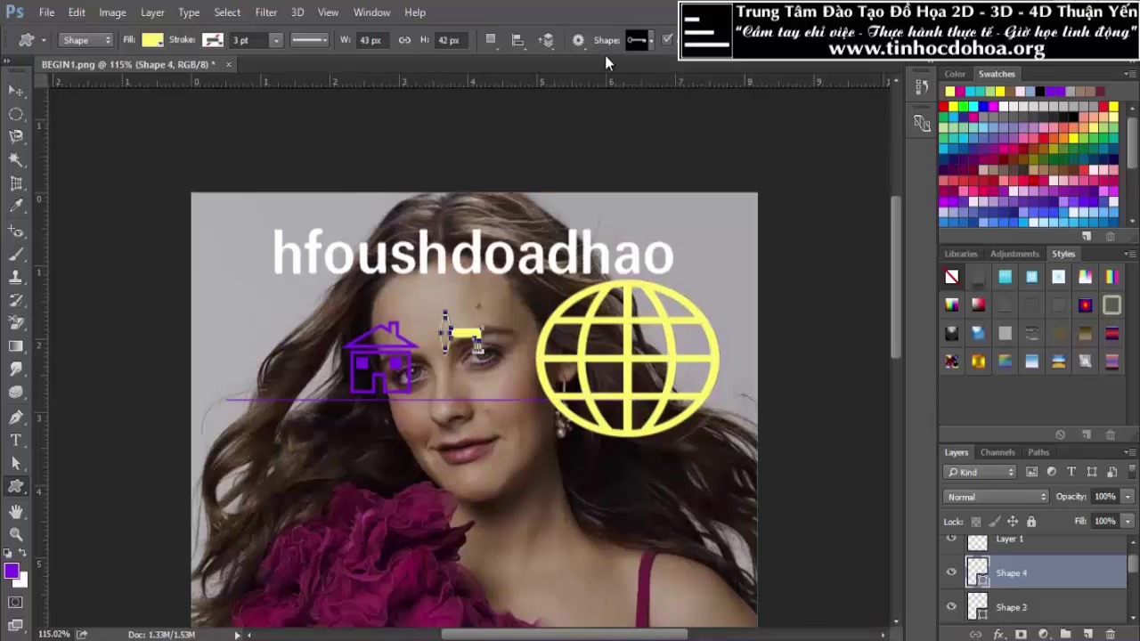
pyautogui.click(650, 40)
pyautogui.moveTo(253, 301); pyautogui.dragTo(321, 361)
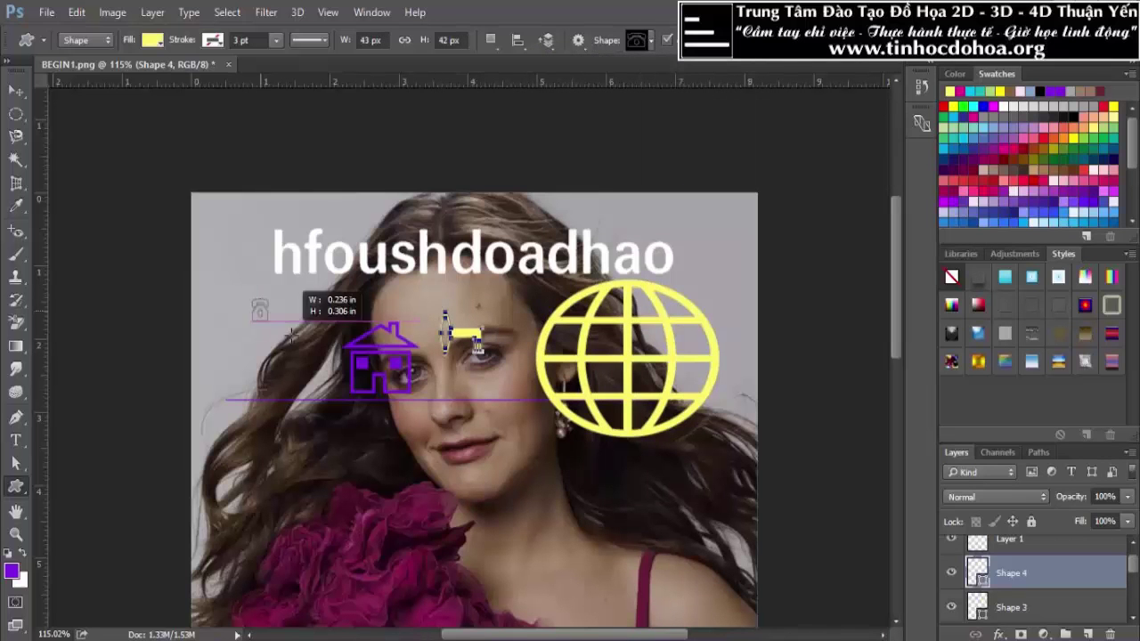
# Select the custom shape layers with the Move tool and delete them
pyautogui.click(16, 91)
pyautogui.click(63, 162)
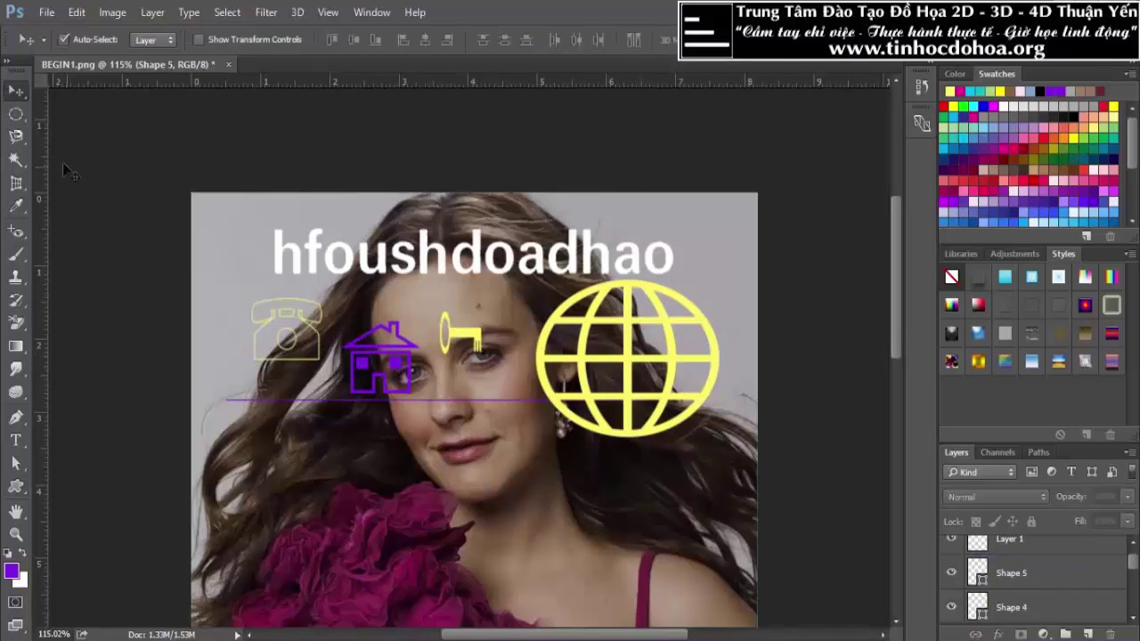
pyautogui.click(1033, 552)
pyautogui.press('Delete')
pyautogui.press('Delete')
pyautogui.press('Delete')
pyautogui.press('Delete')
pyautogui.press('Delete')
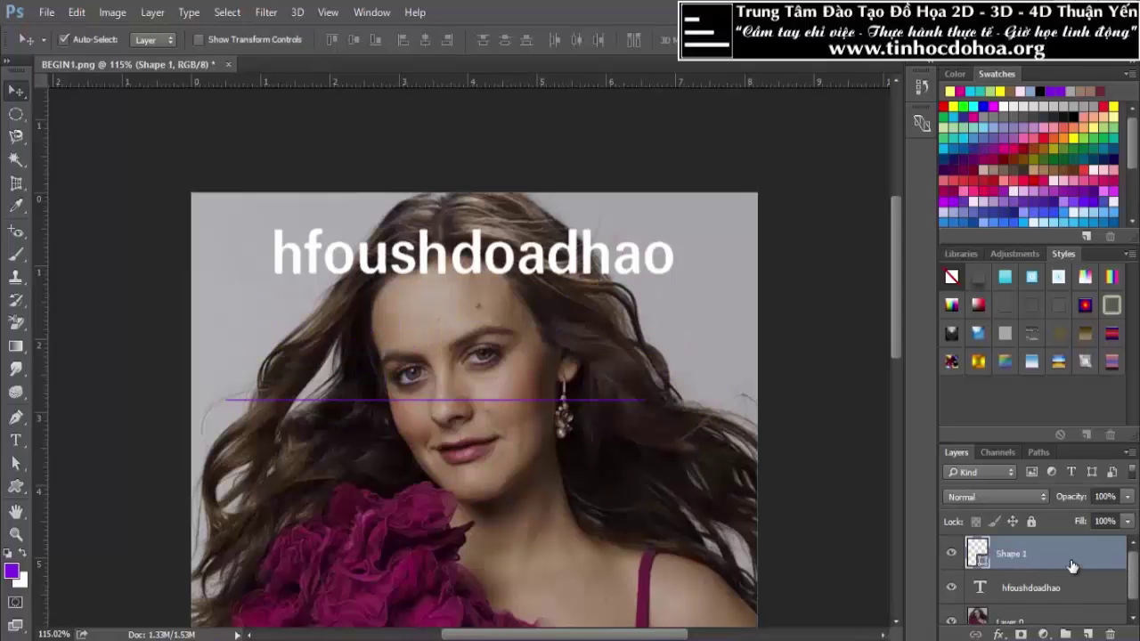
pyautogui.press('Delete')
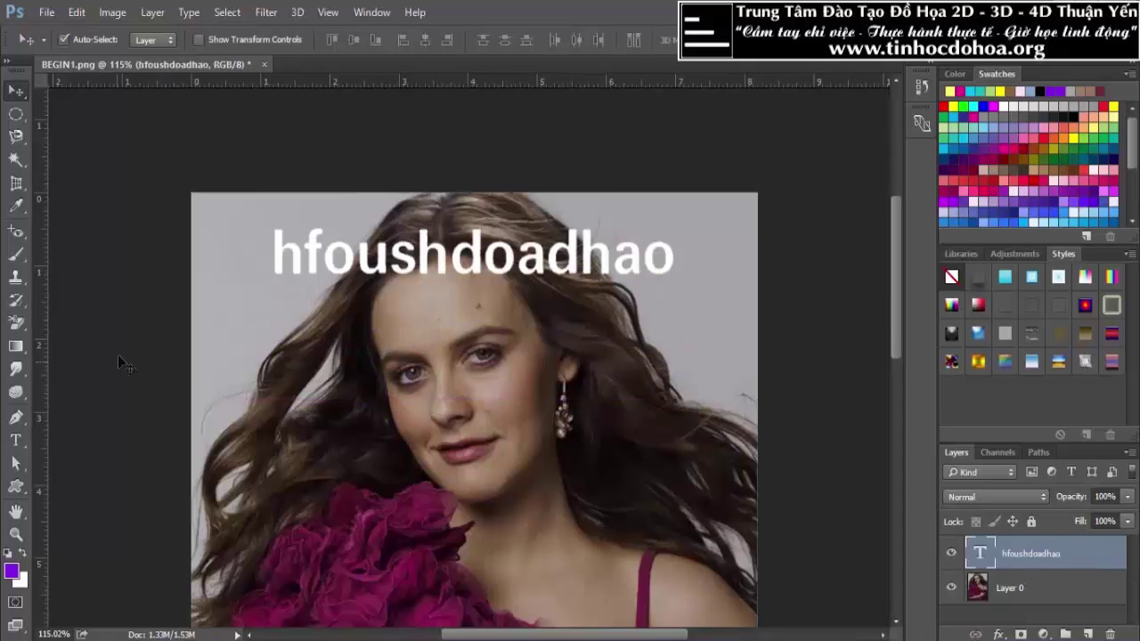
# Browse the shape set options in the Custom Shape picker, then pick the Hand tool
pyautogui.click(16, 487)
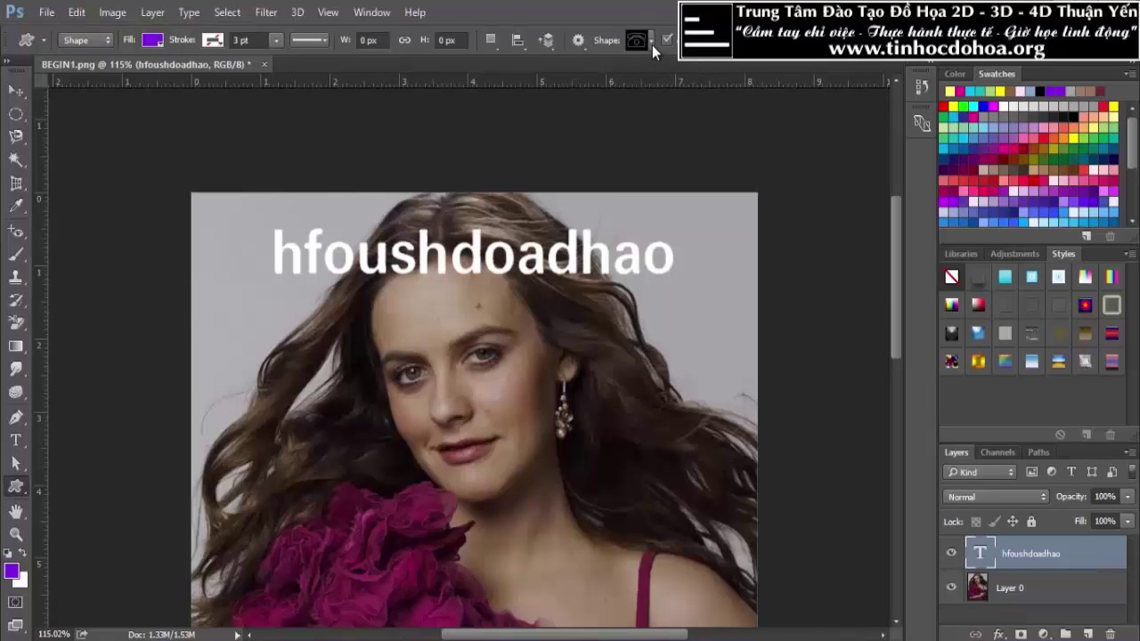
pyautogui.click(652, 42)
pyautogui.click(730, 75)
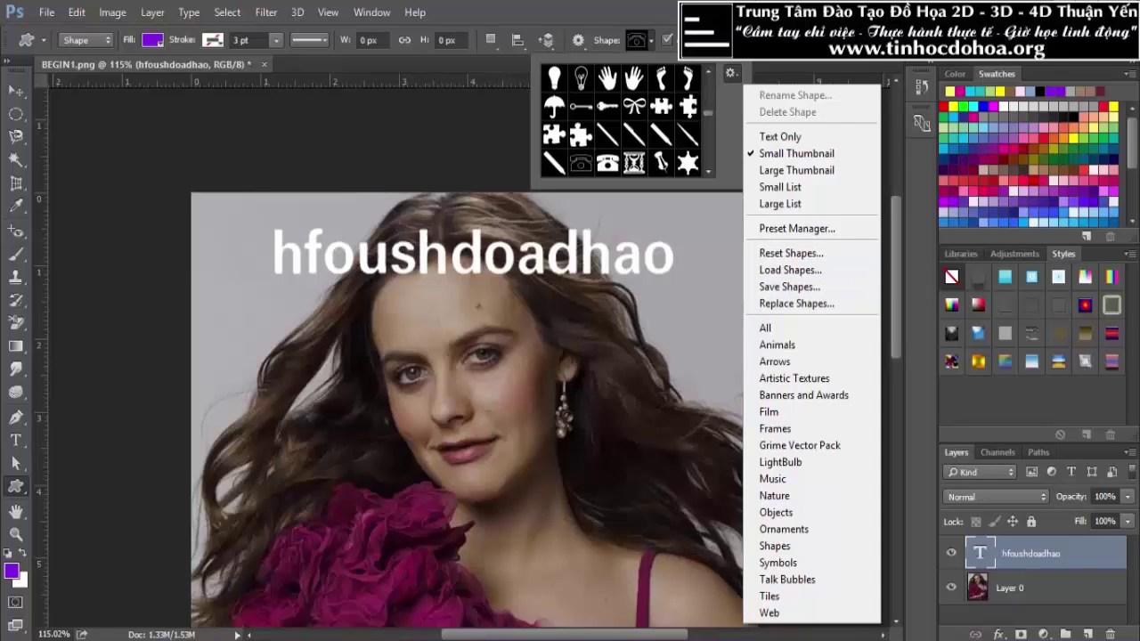
pyautogui.click(343, 347)
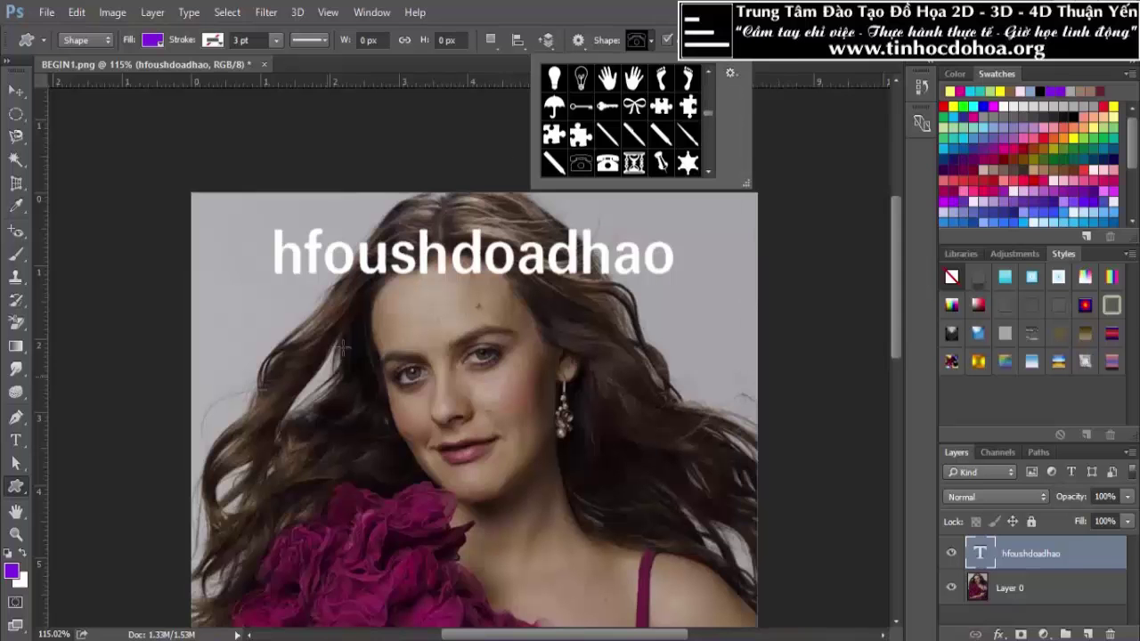
pyautogui.click(16, 511)
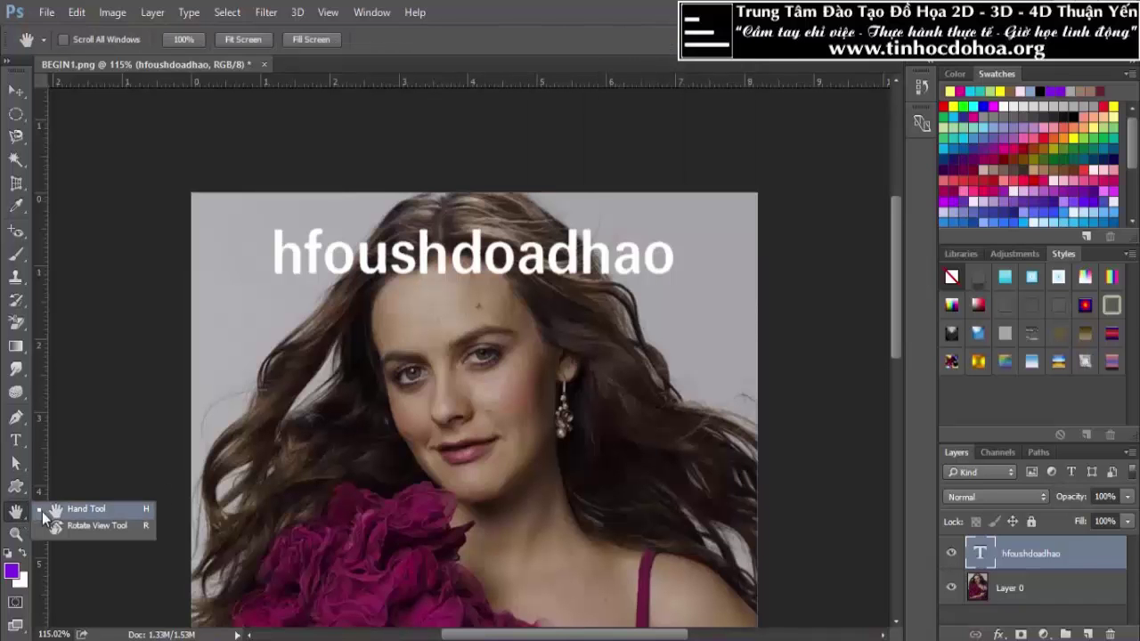
# Pan from the portrait's lower body back up to the face and text, then select the Zoom tool
pyautogui.click(57, 512)
pyautogui.moveTo(466, 400)
pyautogui.mouseDown()
pyautogui.moveTo(262, 318)
pyautogui.moveTo(575, 272)
pyautogui.moveTo(499, 446)
pyautogui.moveTo(600, 295)
pyautogui.moveTo(512, 257)
pyautogui.moveTo(617, 318)
pyautogui.moveTo(382, 270)
pyautogui.moveTo(343, 234)
pyautogui.moveTo(407, 455)
pyautogui.moveTo(434, 284)
pyautogui.moveTo(369, 182)
pyautogui.moveTo(463, 330)
pyautogui.moveTo(501, 559)
pyautogui.moveTo(416, 348)
pyautogui.mouseUp()
pyautogui.moveTo(483, 552)
pyautogui.mouseDown()
pyautogui.moveTo(433, 122)
pyautogui.moveTo(325, 471)
pyautogui.mouseUp()
pyautogui.moveTo(286, 213)
pyautogui.mouseDown()
pyautogui.moveTo(426, 234)
pyautogui.moveTo(400, 229)
pyautogui.moveTo(449, 182)
pyautogui.mouseUp()
pyautogui.moveTo(674, 293)
pyautogui.mouseDown()
pyautogui.moveTo(465, 339)
pyautogui.moveTo(688, 341)
pyautogui.mouseUp()
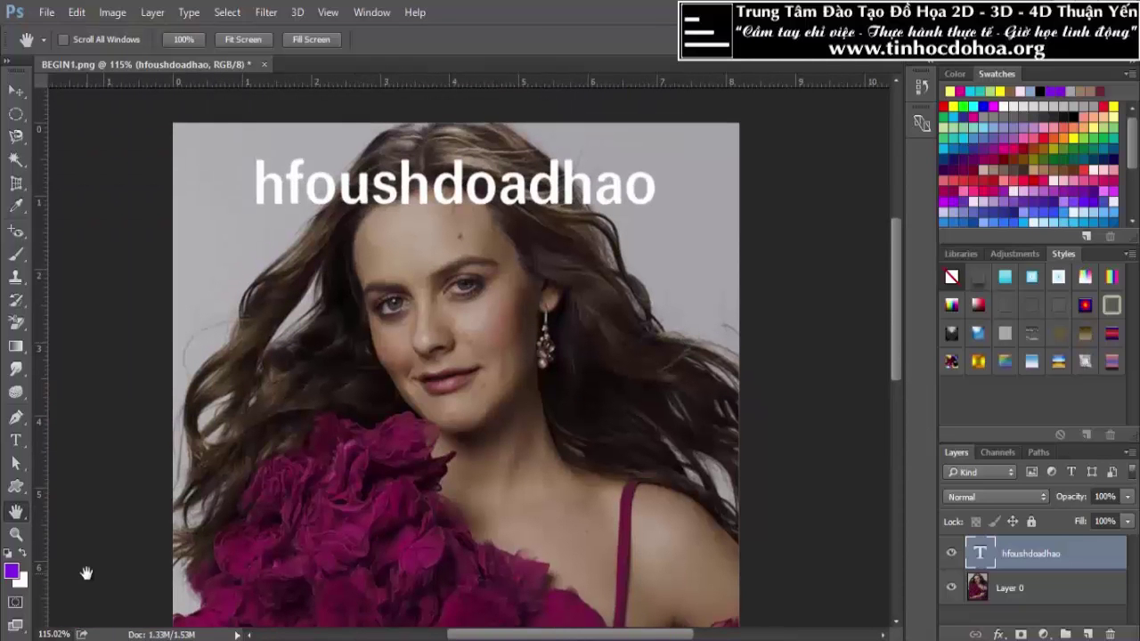
pyautogui.click(16, 533)
# Zoom in and out around the model's face and lips, ending on the whole photo
pyautogui.moveTo(300, 382); pyautogui.dragTo(420, 271)
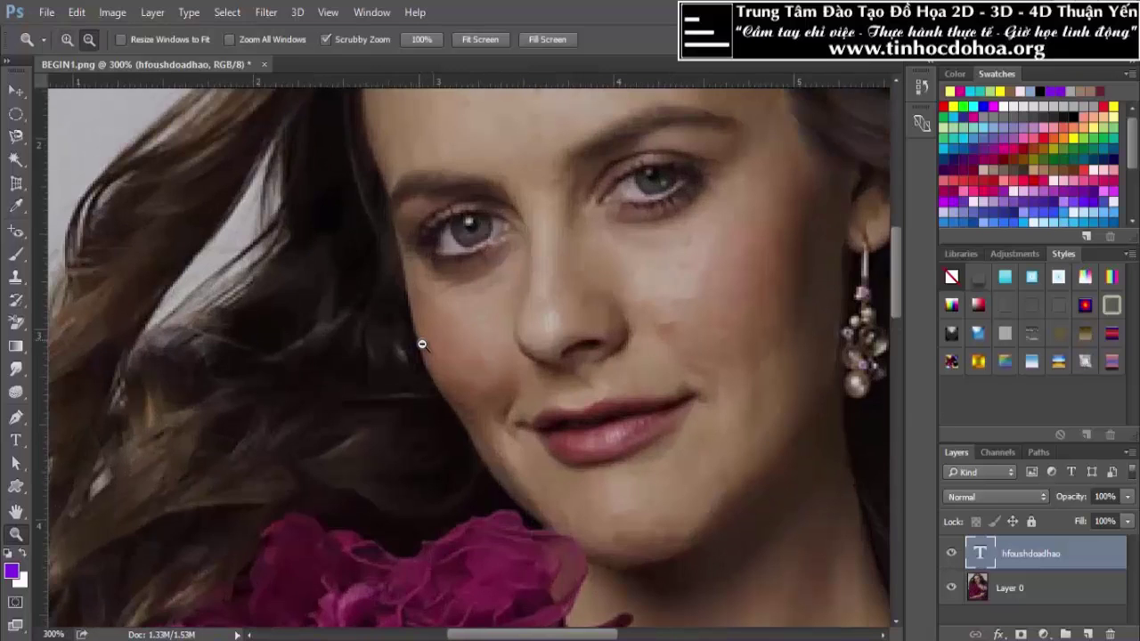
pyautogui.keyDown('alt'); pyautogui.click(422, 344); pyautogui.keyUp('alt')
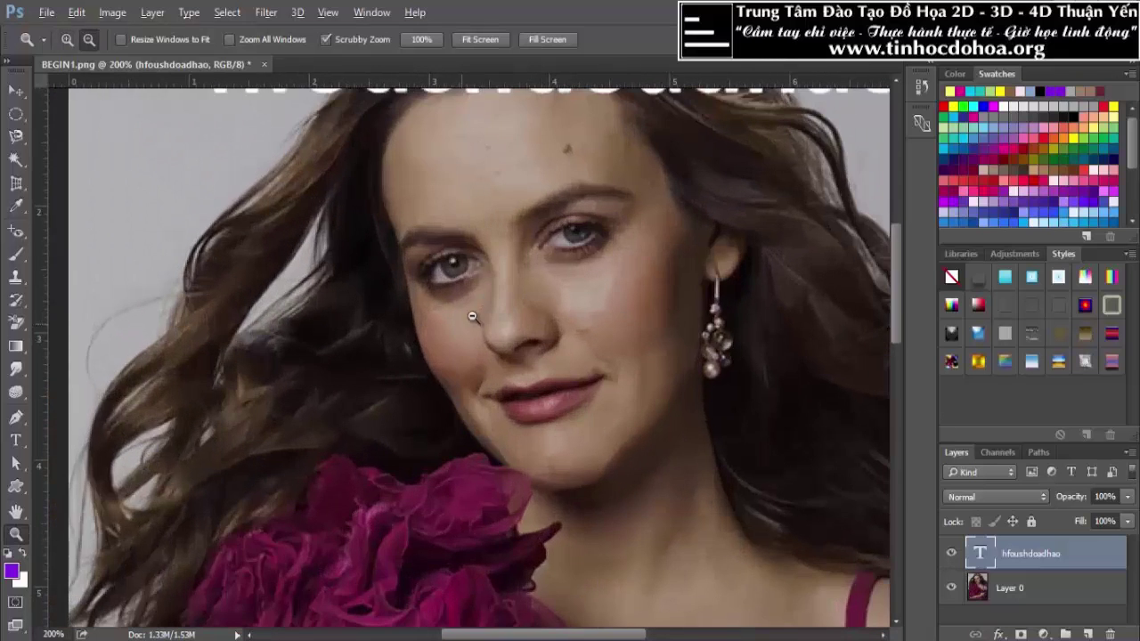
pyautogui.keyDown('alt'); pyautogui.click(472, 316); pyautogui.keyUp('alt')
pyautogui.keyDown('alt'); pyautogui.click(454, 258); pyautogui.keyUp('alt')
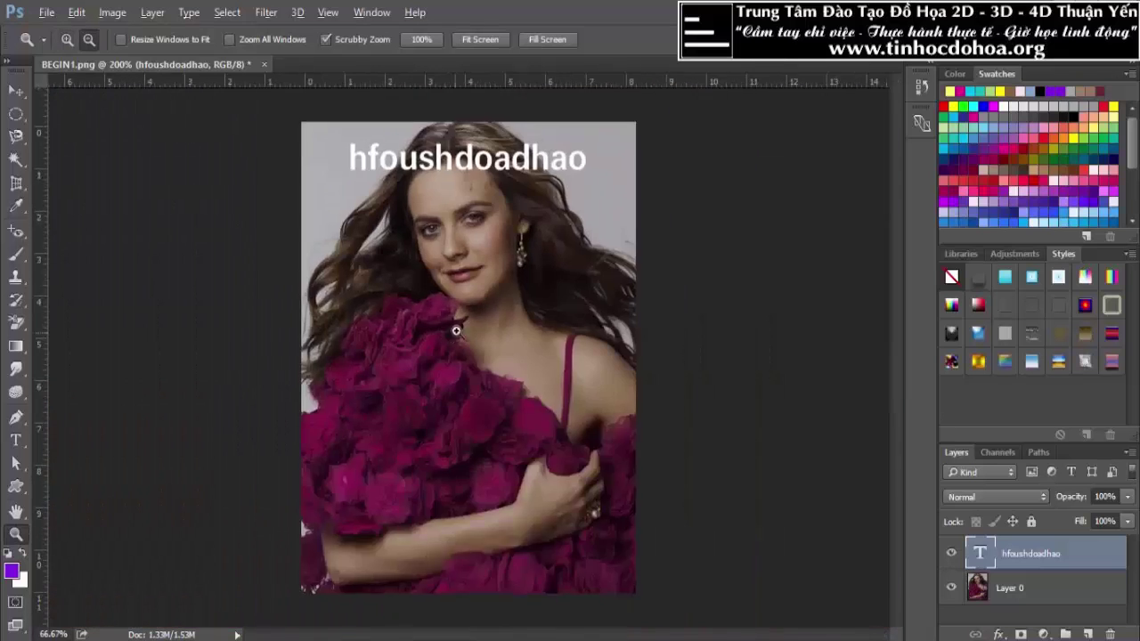
pyautogui.click(477, 268)
pyautogui.click(480, 252)
pyautogui.click(483, 321)
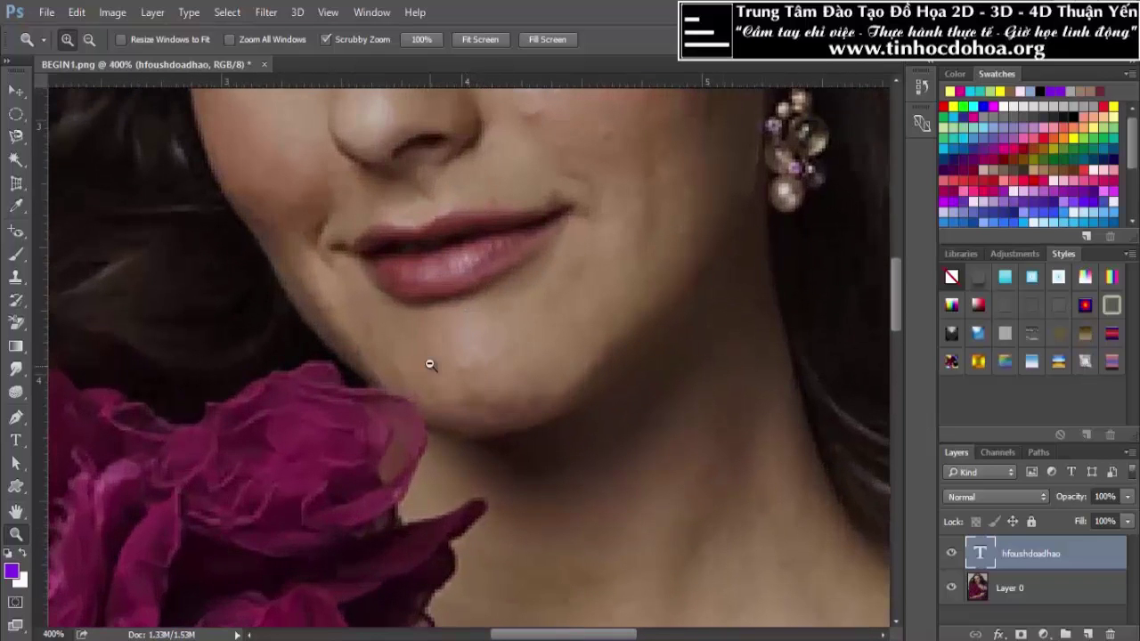
pyautogui.keyDown('alt'); pyautogui.click(429, 302); pyautogui.keyUp('alt')
# Zoom in on the face, switch to the Move tool with V, and centre the face
pyautogui.moveTo(432, 409); pyautogui.dragTo(481, 410)
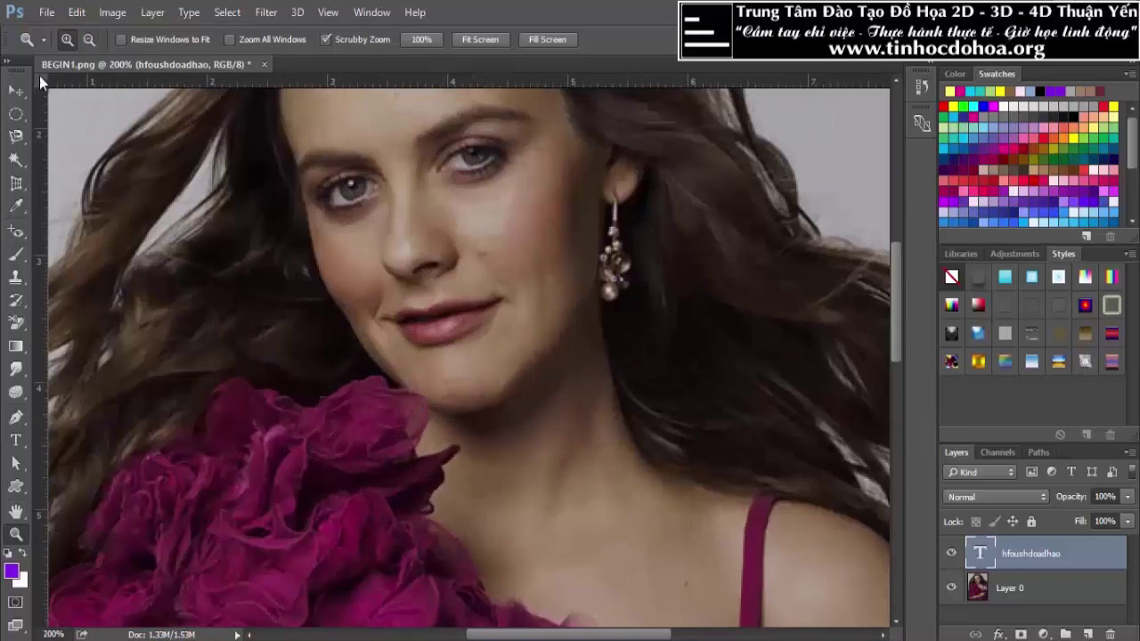
pyautogui.press('v')
pyautogui.moveTo(205, 436); pyautogui.dragTo(138, 410)
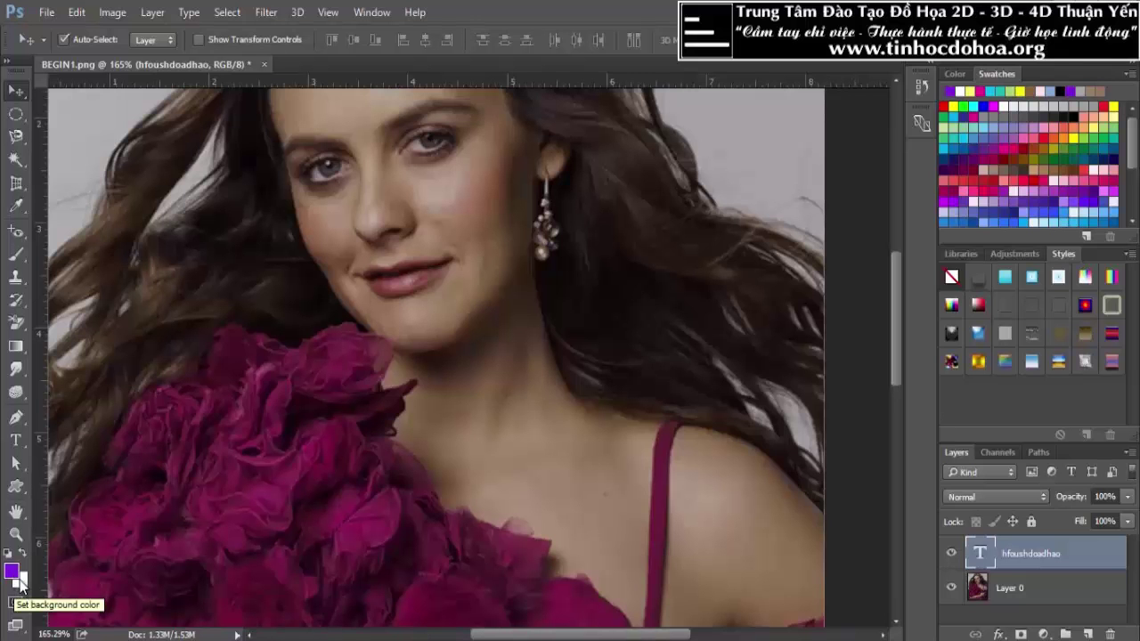
# Set the foreground colour to a pink, moving from a lighter purple, in the Color Picker
pyautogui.click(15, 573)
pyautogui.moveTo(740, 208); pyautogui.dragTo(725, 139)
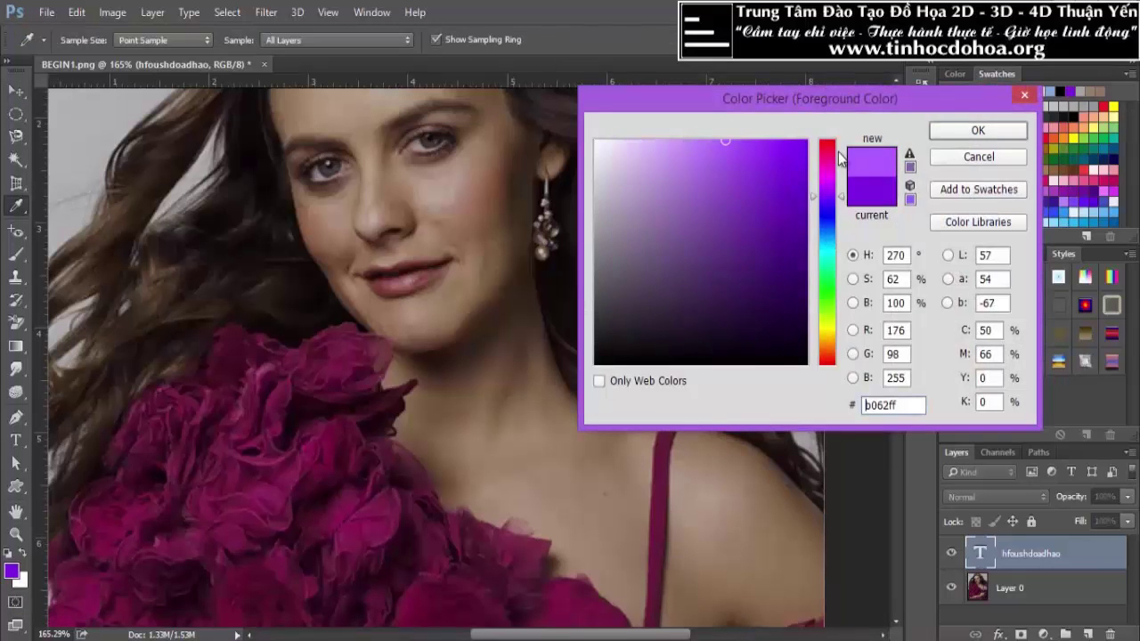
pyautogui.click(827, 170)
pyautogui.click(978, 130)
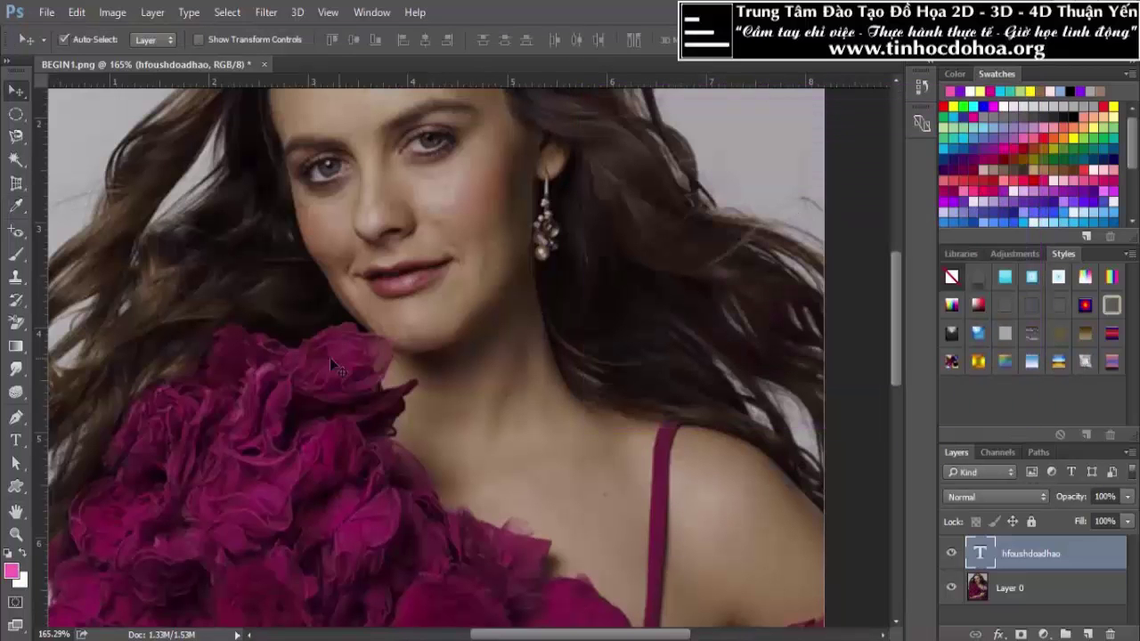
# Swap foreground and background colours, then reset them to default black and white
pyautogui.click(24, 557)
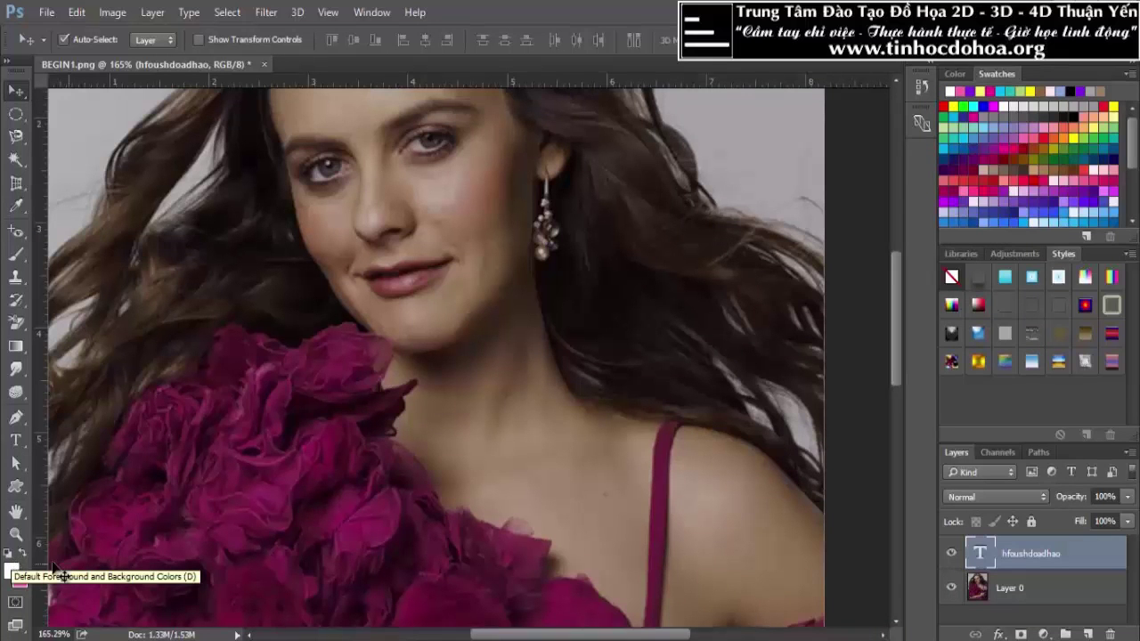
pyautogui.click(7, 556)
pyautogui.scroll(-2, 487, 412)
pyautogui.scroll(-2, 344, 303)
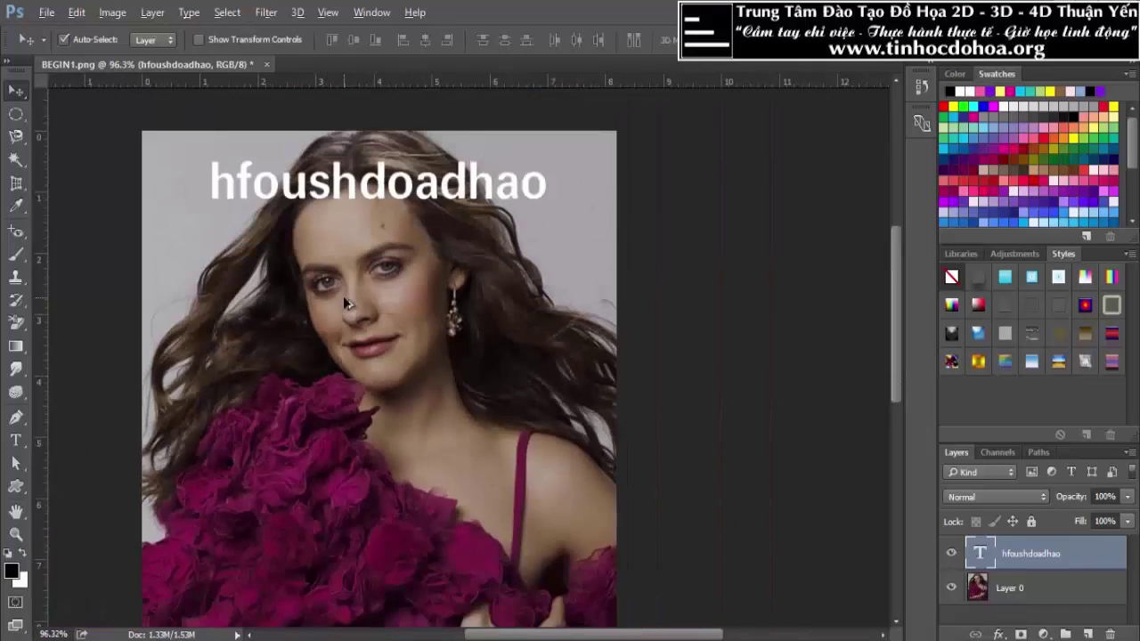
pyautogui.scroll(3, 344, 303)
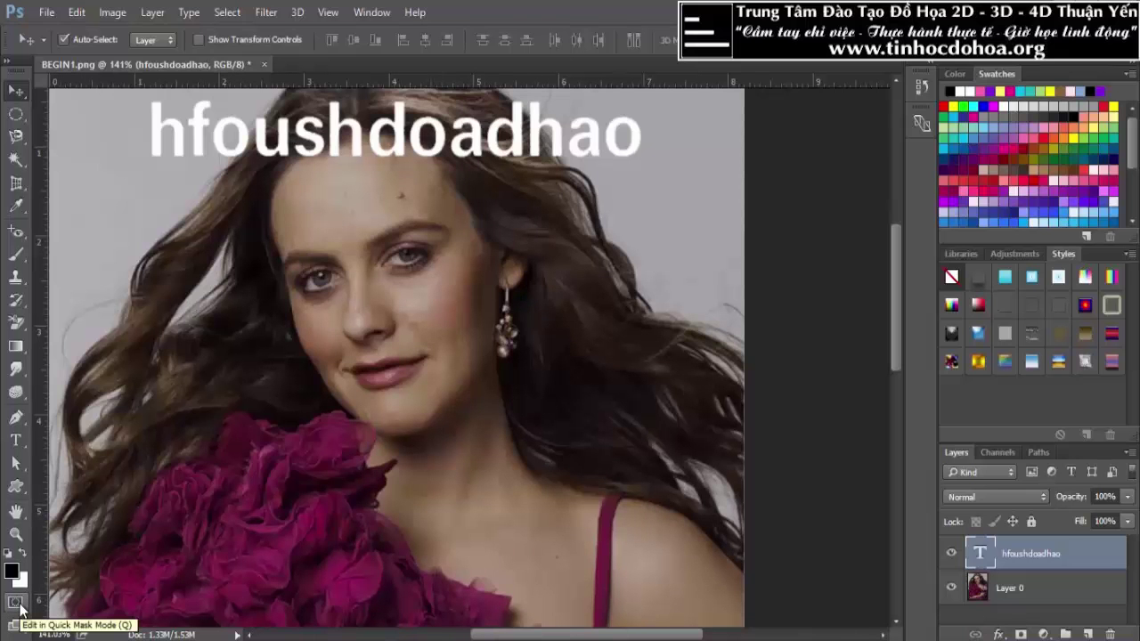
# On Layer 0, paint a Quick Mask over the cheeks, nose and eyes, then exit to preview
pyautogui.click(1024, 590)
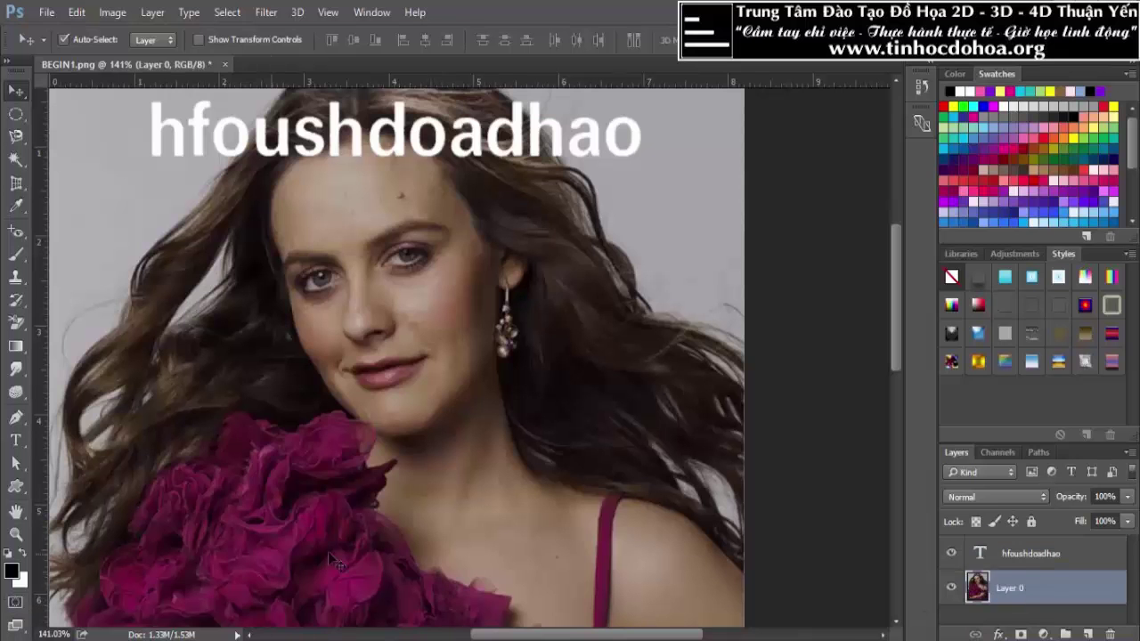
pyautogui.click(15, 602)
pyautogui.click(15, 254)
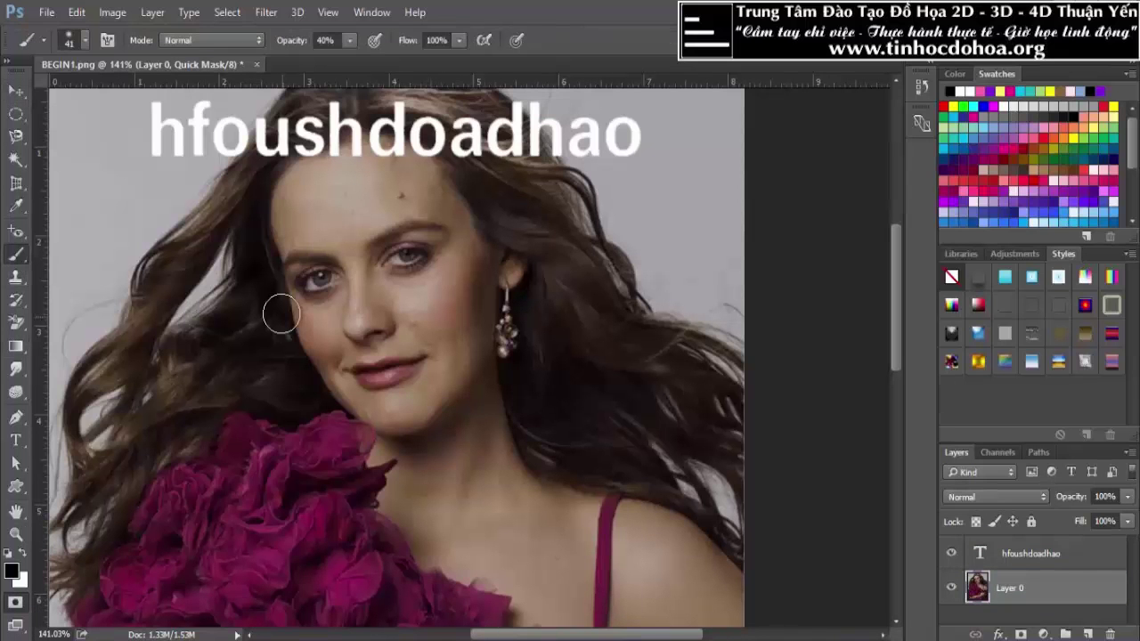
pyautogui.moveTo(281, 313); pyautogui.dragTo(434, 252)
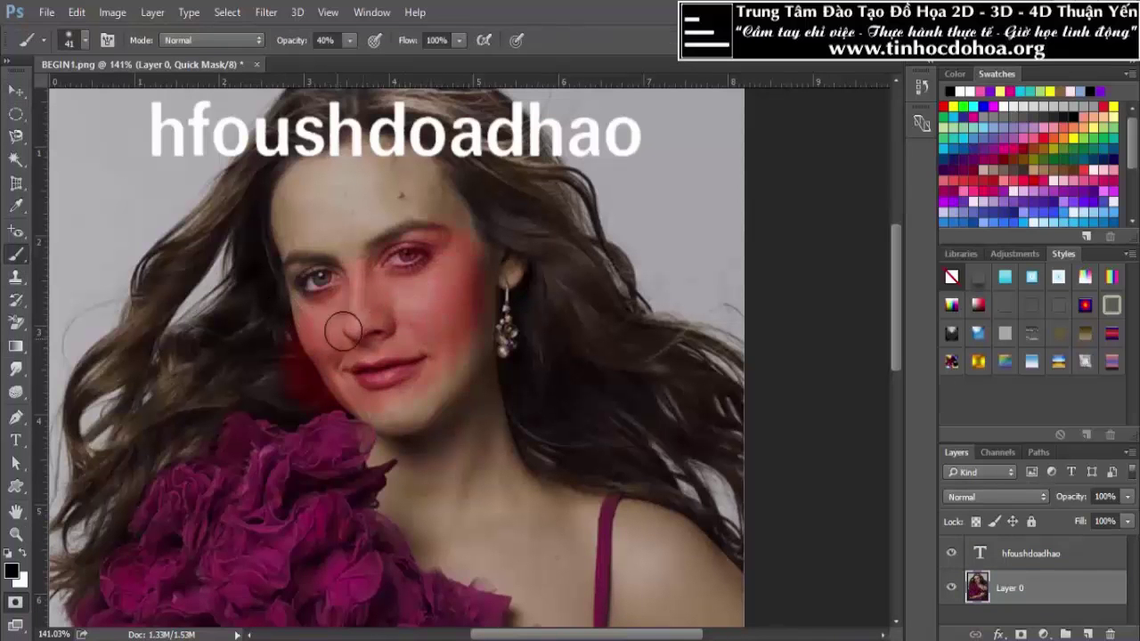
pyautogui.click(16, 603)
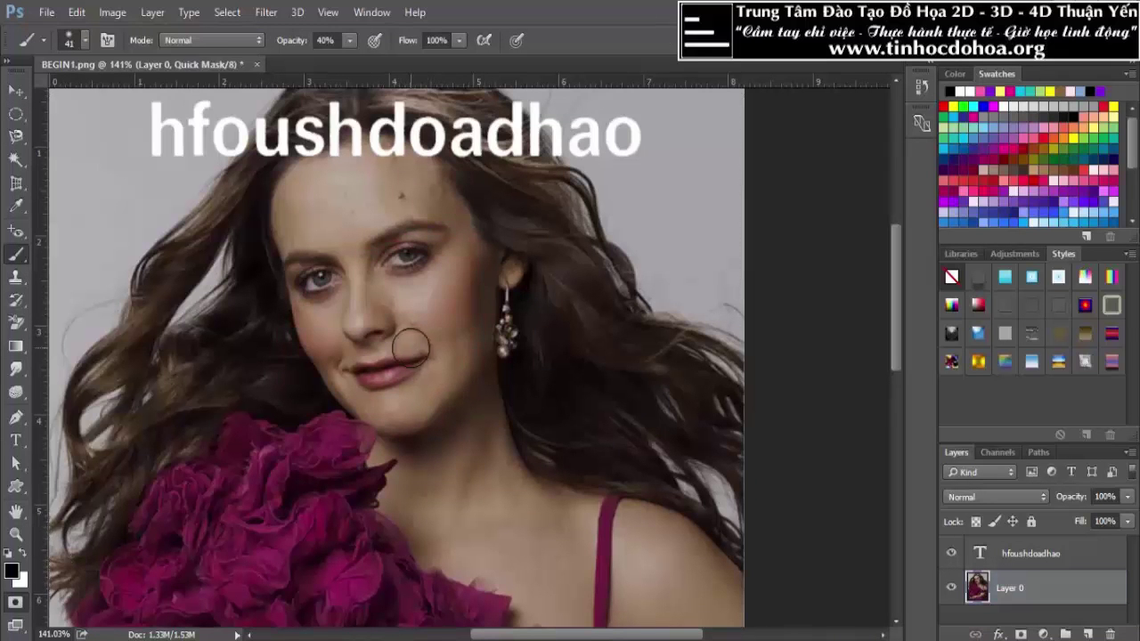
# Repaint the face mask at 100% brush opacity, convert it to a selection, and invert it
pyautogui.press('q')
pyautogui.click(349, 40)
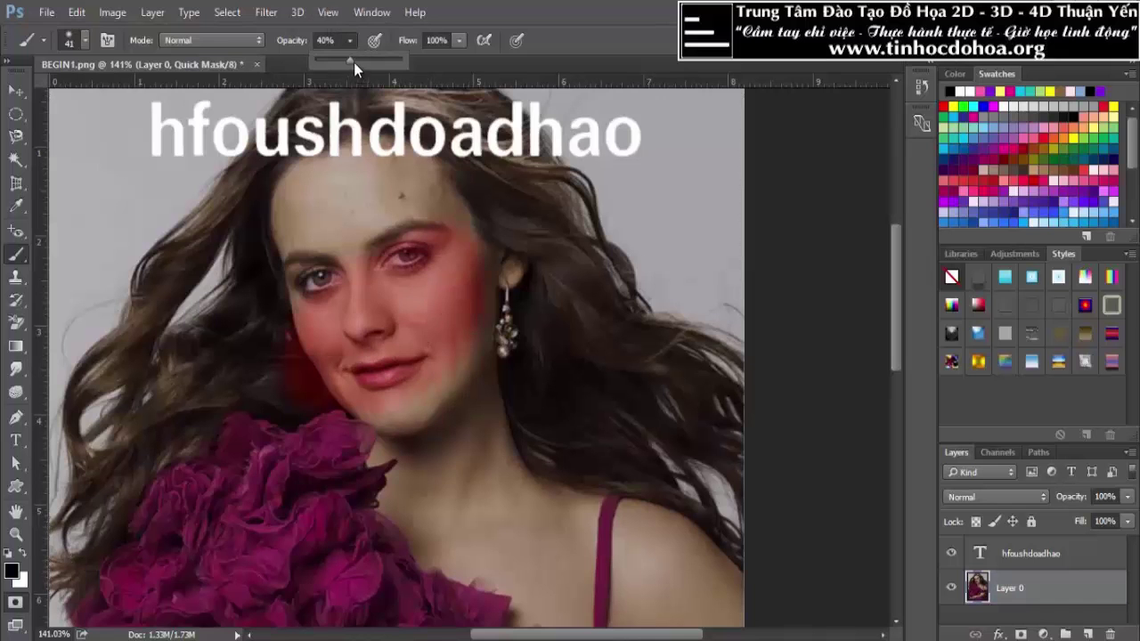
pyautogui.press('0')
pyautogui.moveTo(423, 310)
pyautogui.mouseDown()
pyautogui.moveTo(456, 295)
pyautogui.moveTo(368, 345)
pyautogui.moveTo(358, 297)
pyautogui.moveTo(447, 337)
pyautogui.mouseUp()
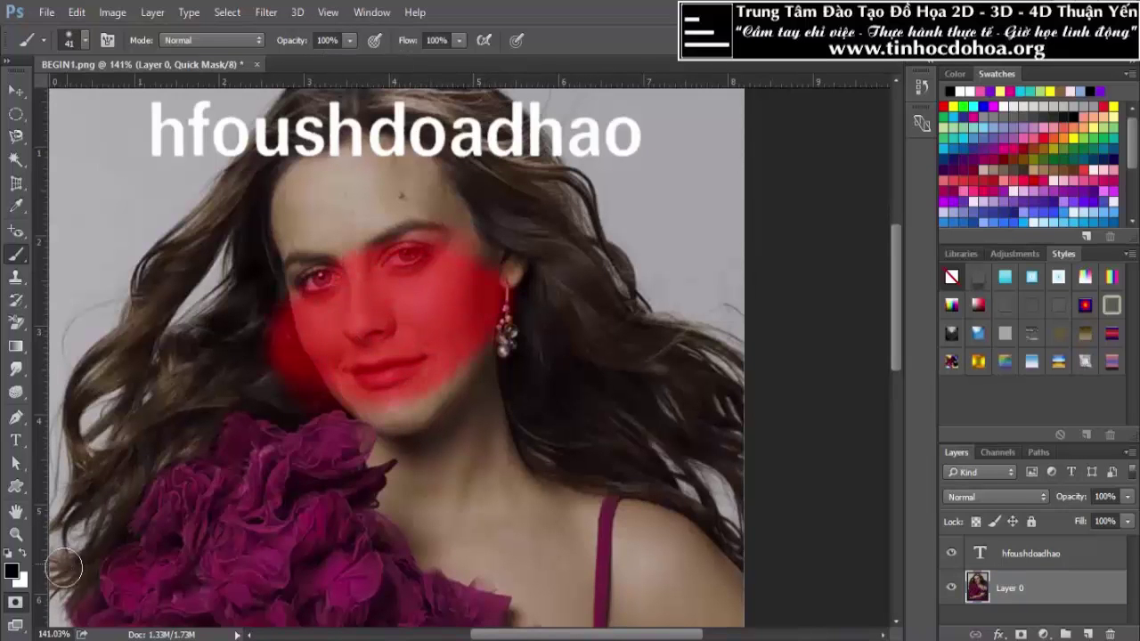
pyautogui.click(15, 602)
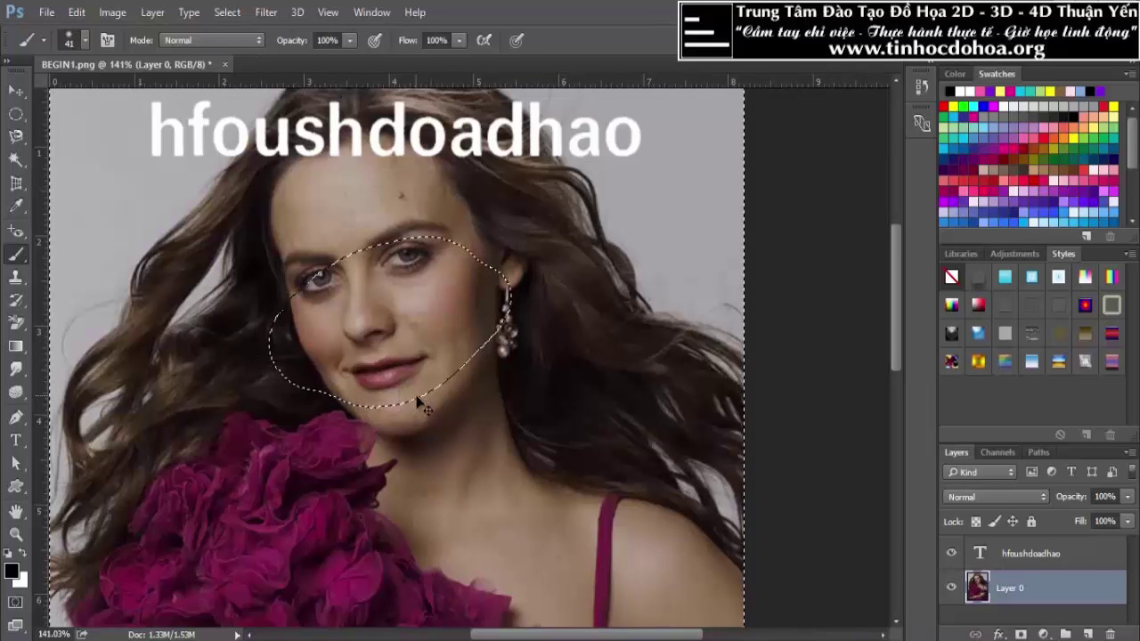
pyautogui.scroll(-1, 415, 396)
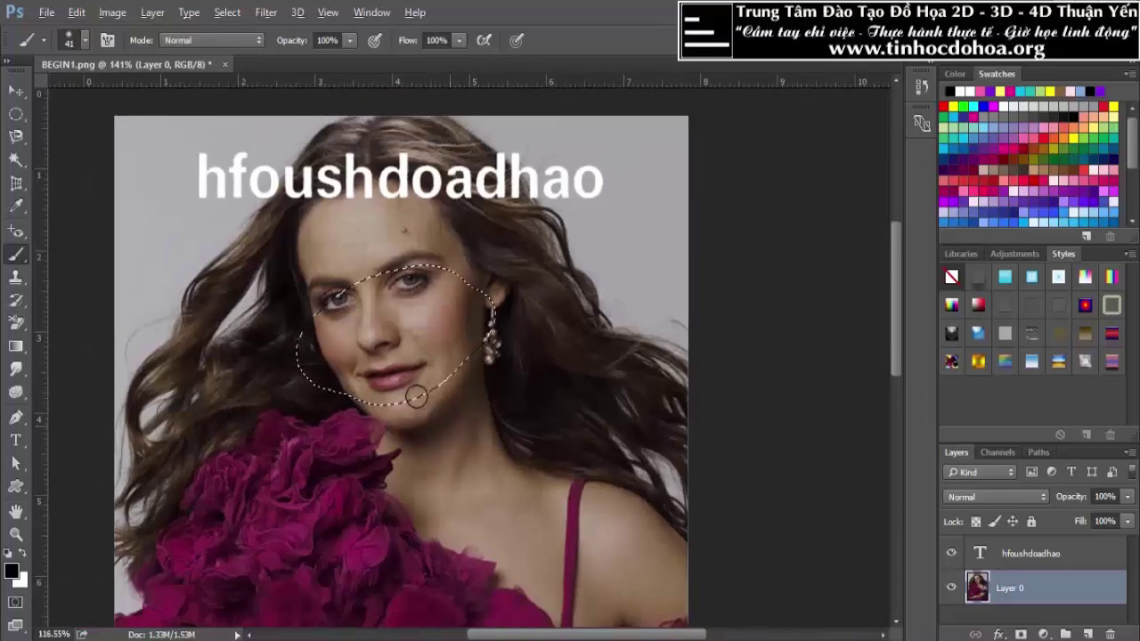
pyautogui.hotkey('ctrl', 'shift', 'i')
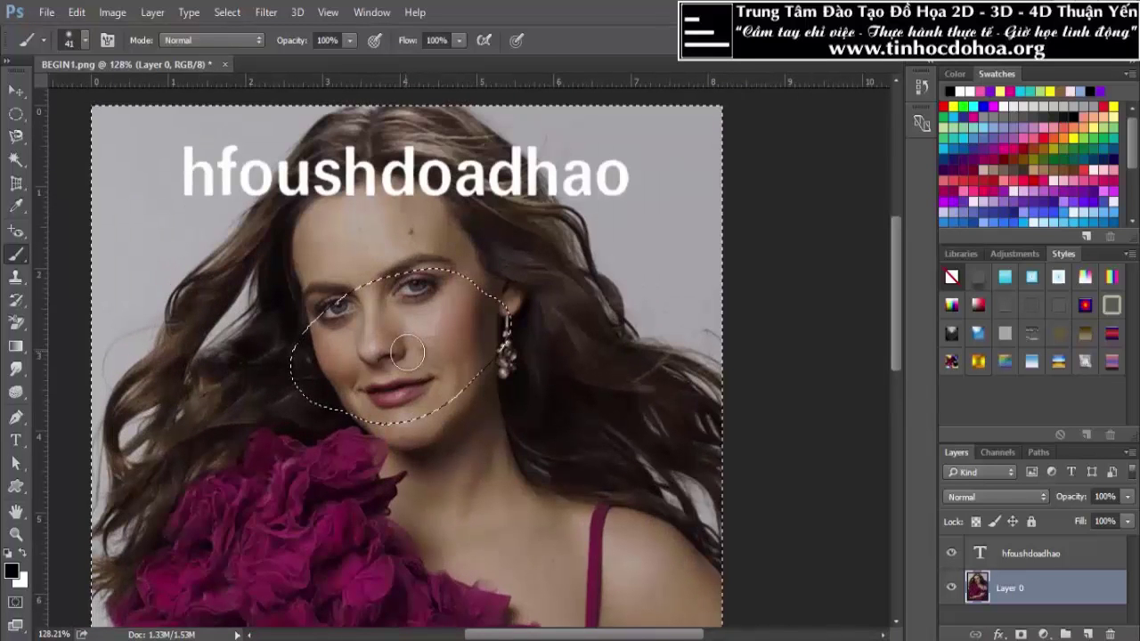
pyautogui.scroll(-1, 405, 352)
pyautogui.scroll(-4, 406, 352)
# With the Move tool, select the hfoushdoadhao text layer and delete it
pyautogui.click(14, 93)
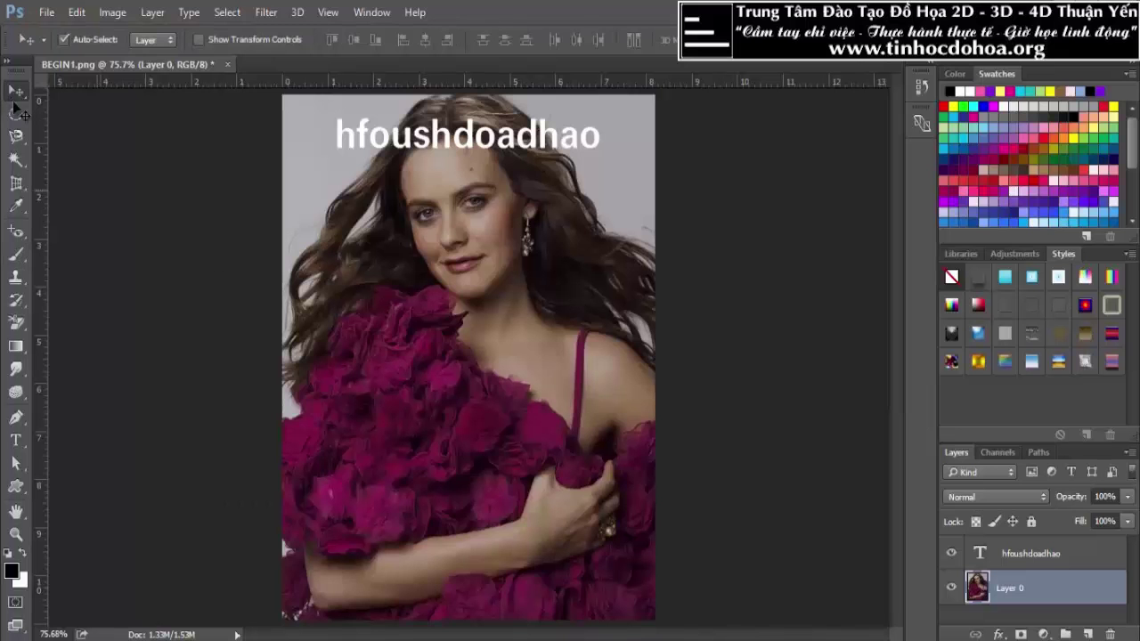
pyautogui.scroll(2, 460, 223)
pyautogui.scroll(-5, 460, 214)
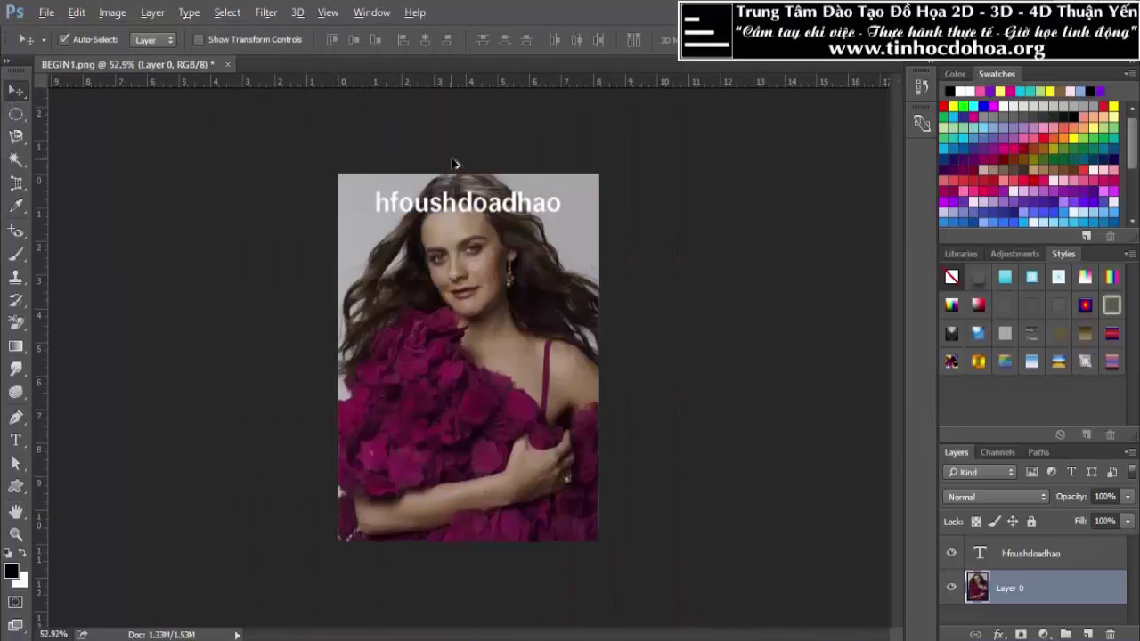
pyautogui.scroll(4, 461, 205)
pyautogui.scroll(5, 461, 187)
pyautogui.scroll(-4, 462, 187)
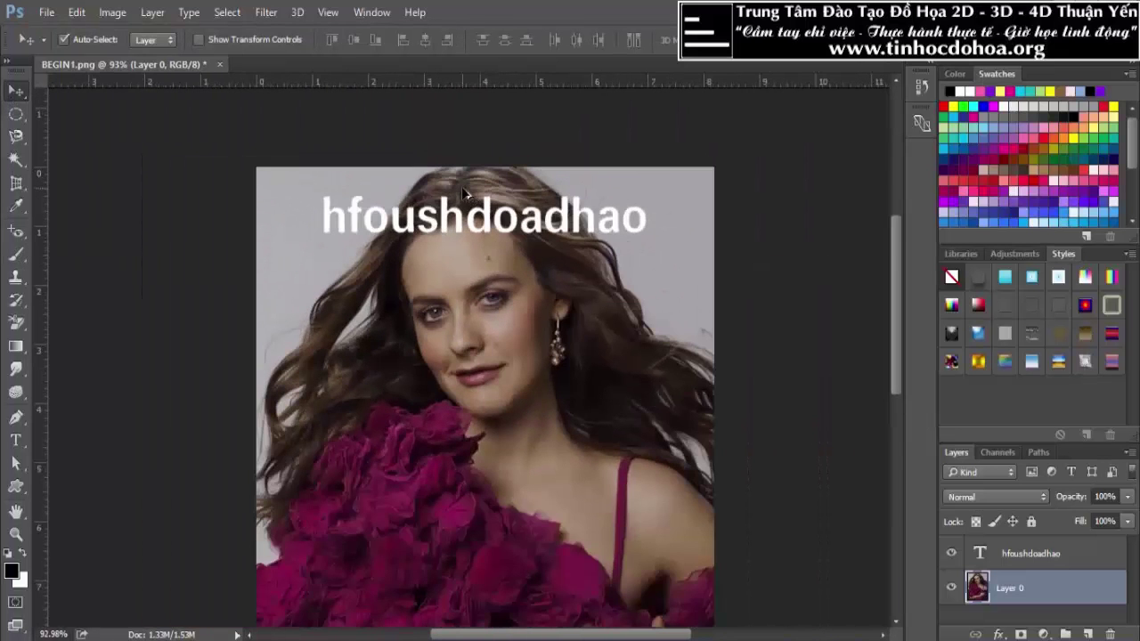
pyautogui.scroll(-2, 463, 191)
pyautogui.scroll(2, 464, 191)
pyautogui.scroll(1, 465, 196)
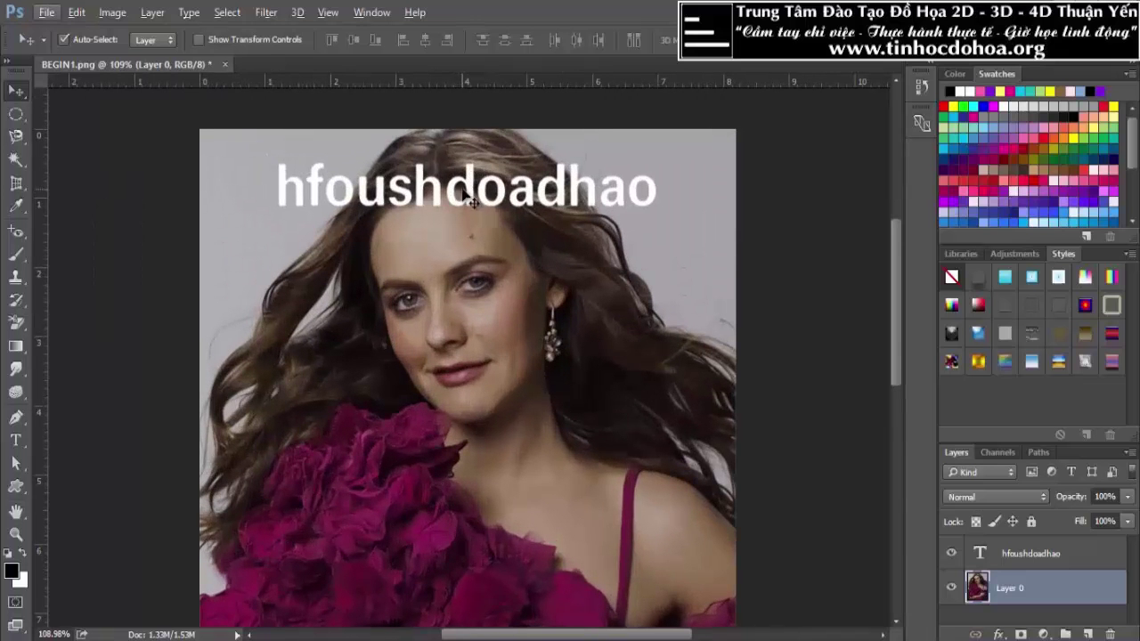
pyautogui.click(469, 201)
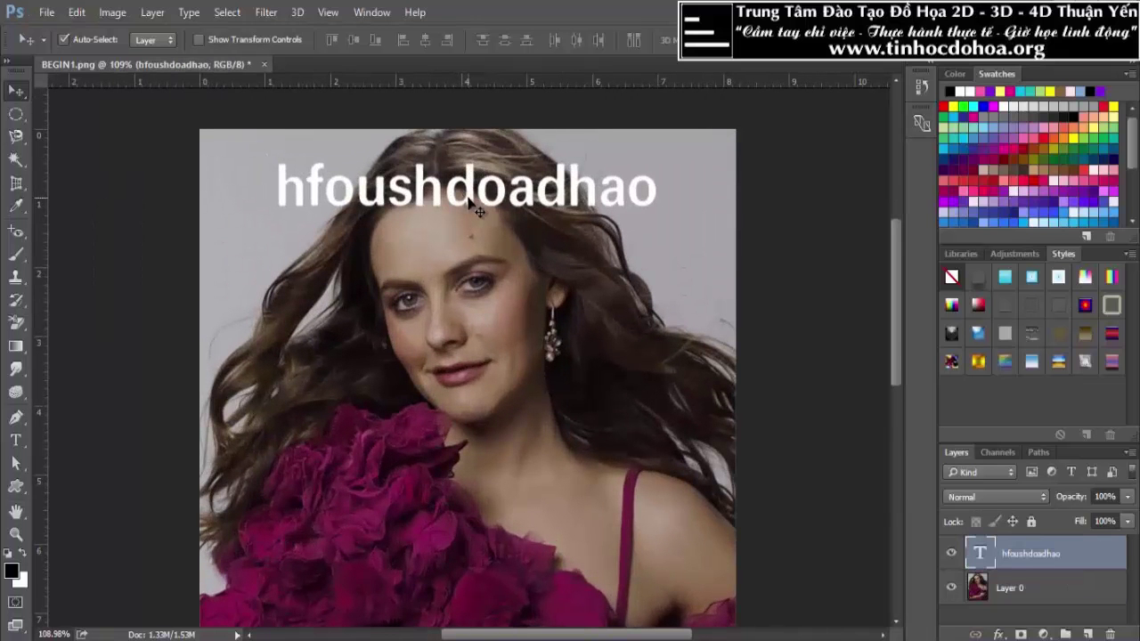
pyautogui.press('Delete')
# Marquee-drag across the canvas with the Move tool to select Layer 0
pyautogui.scroll(-2, 373, 262)
pyautogui.scroll(2, 373, 262)
pyautogui.scroll(-3, 412, 196)
pyautogui.moveTo(251, 113)
pyautogui.mouseDown()
pyautogui.moveTo(435, 264)
pyautogui.moveTo(318, 158)
pyautogui.moveTo(669, 306)
pyautogui.moveTo(716, 415)
pyautogui.moveTo(727, 609)
pyautogui.mouseUp()
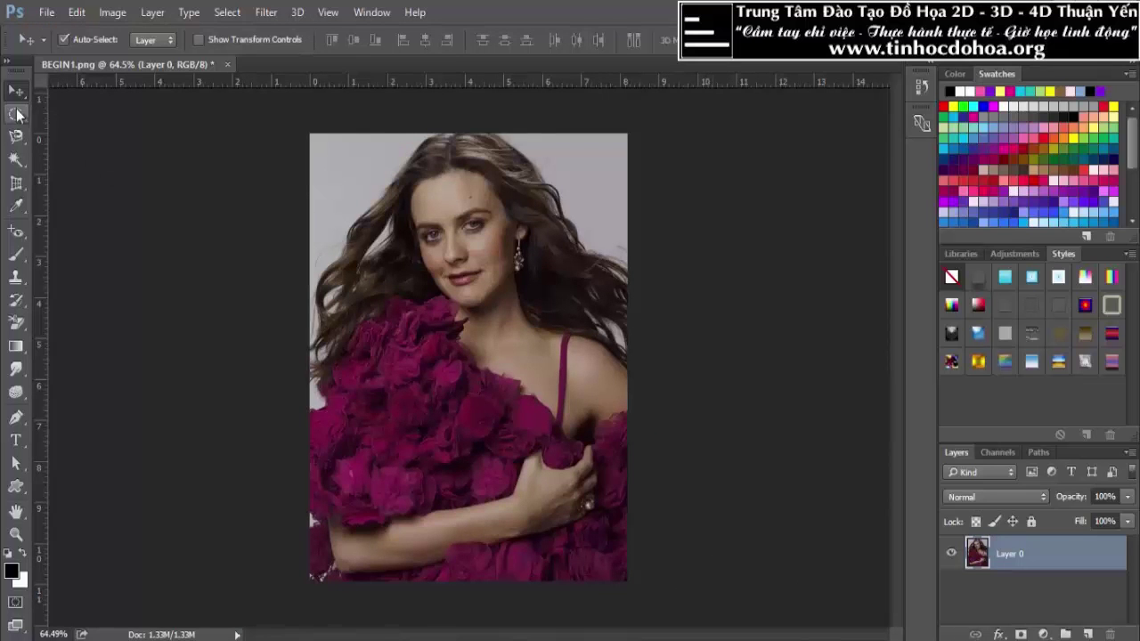
pyautogui.scroll(-3, 389, 307)
pyautogui.scroll(2, 389, 306)
pyautogui.scroll(-3, 390, 307)
pyautogui.moveTo(294, 207); pyautogui.dragTo(647, 570)
pyautogui.moveTo(323, 178); pyautogui.dragTo(656, 481)
pyautogui.moveTo(314, 187); pyautogui.dragTo(737, 499)
pyautogui.moveTo(313, 190); pyautogui.dragTo(737, 588)
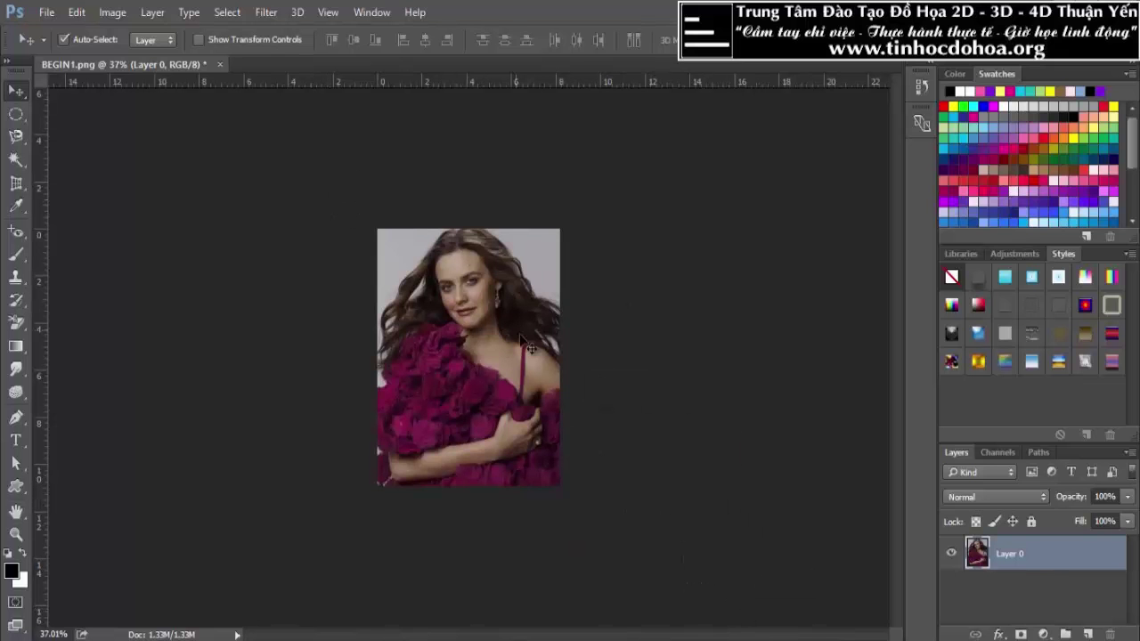